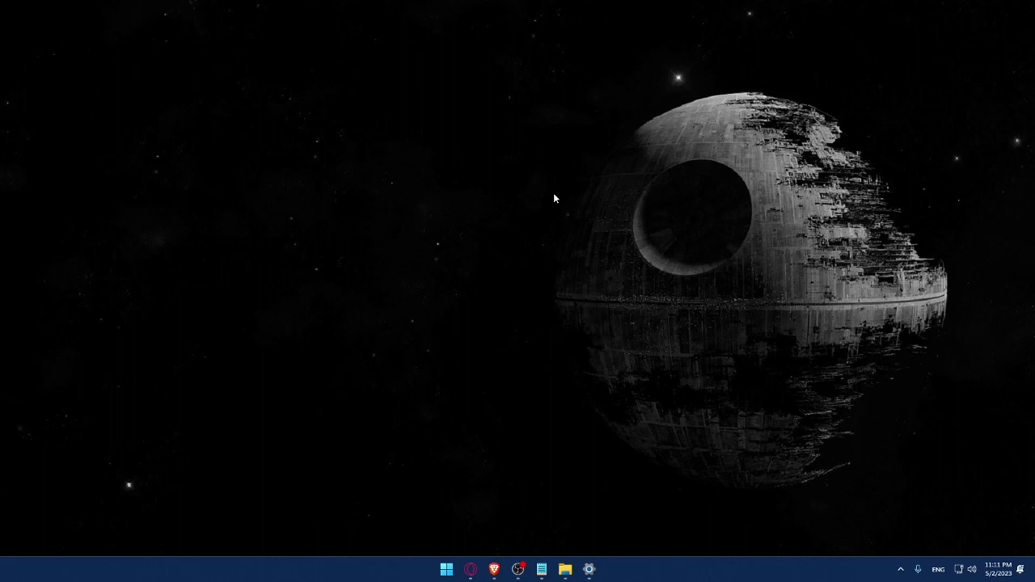
Open a new Brave window and load wix.com from the address bar
left_click(494, 568)
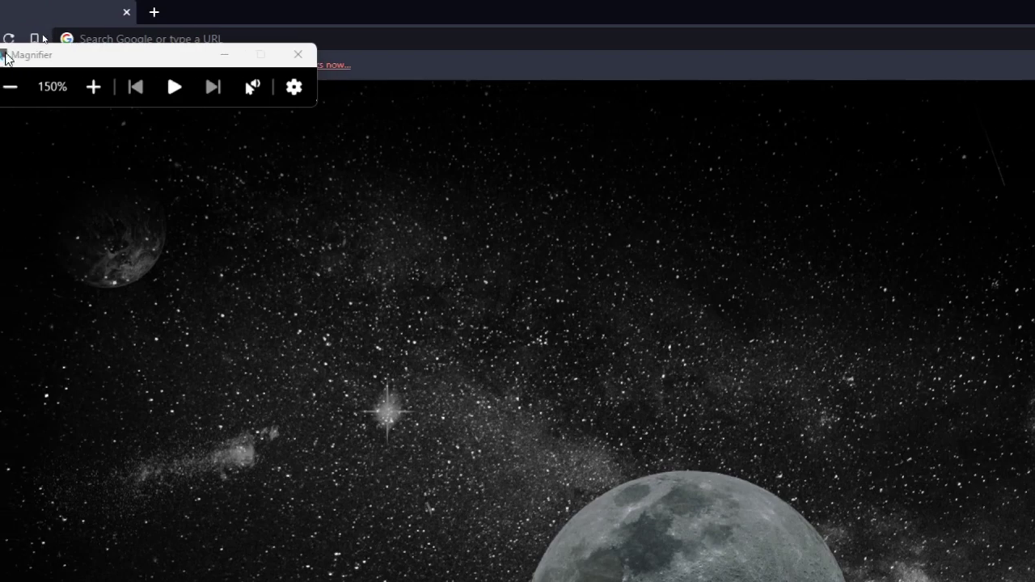
left_click_drag(146, 54, 84, 321)
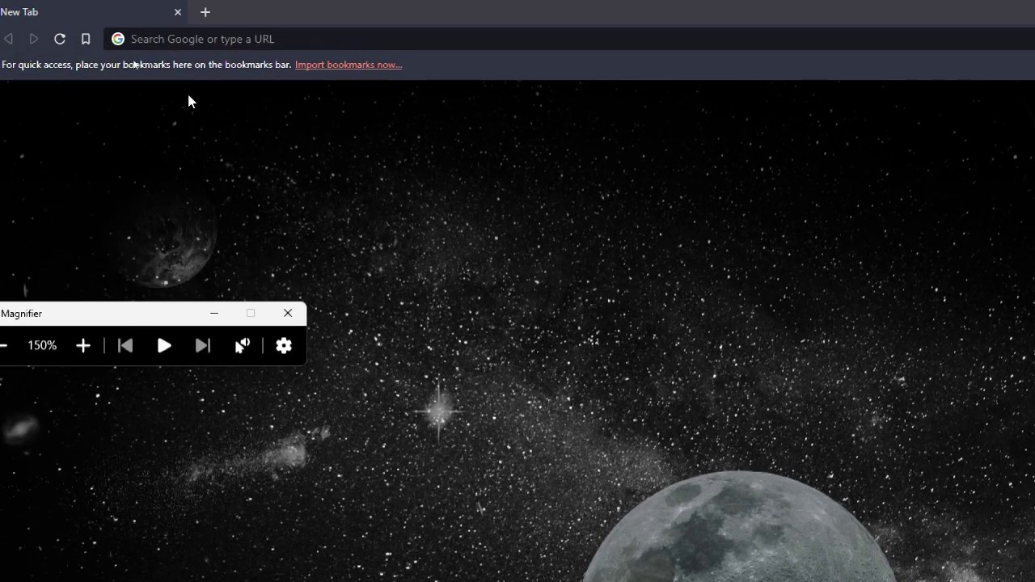
left_click(213, 39)
type("wi")
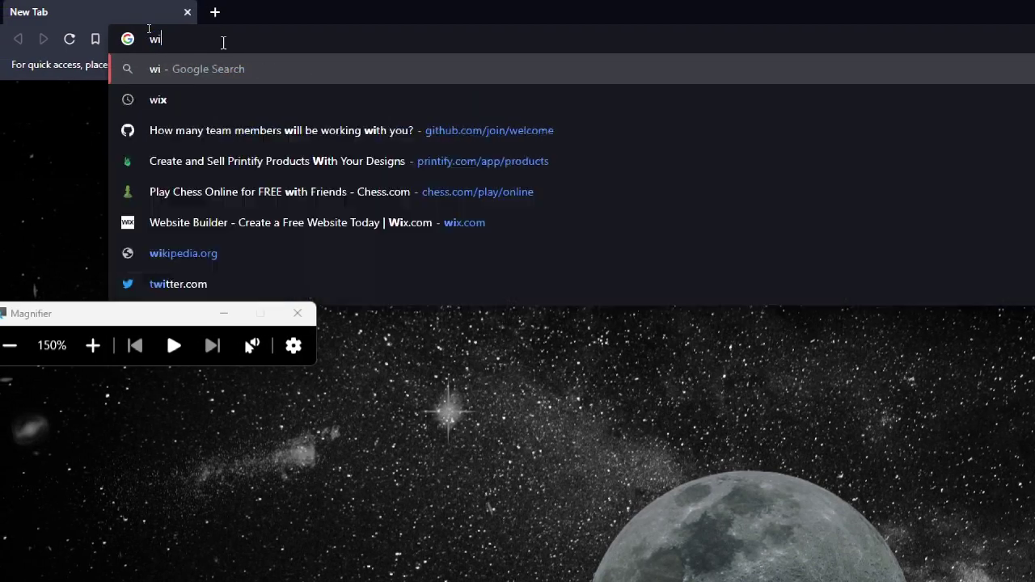
type("x.com")
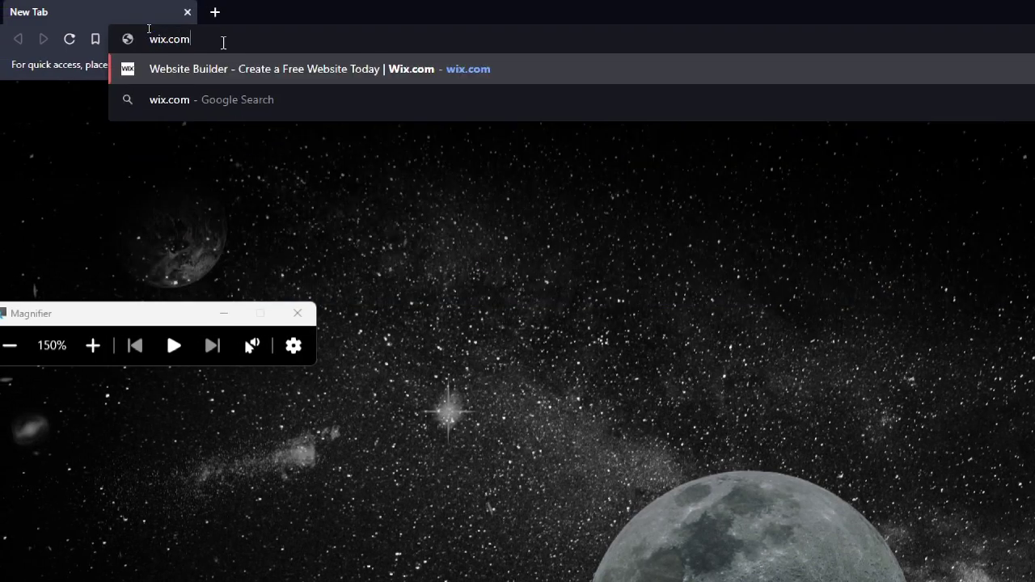
key("Return")
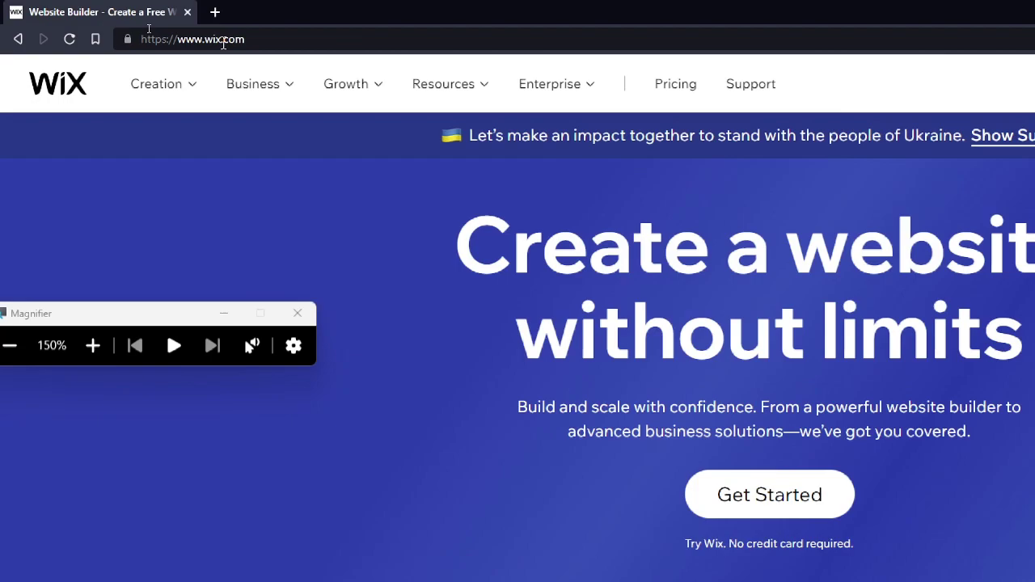
Close the screen Magnifier and go to the Wix Log In page from wix.com
key("super+minus")
left_click(198, 209)
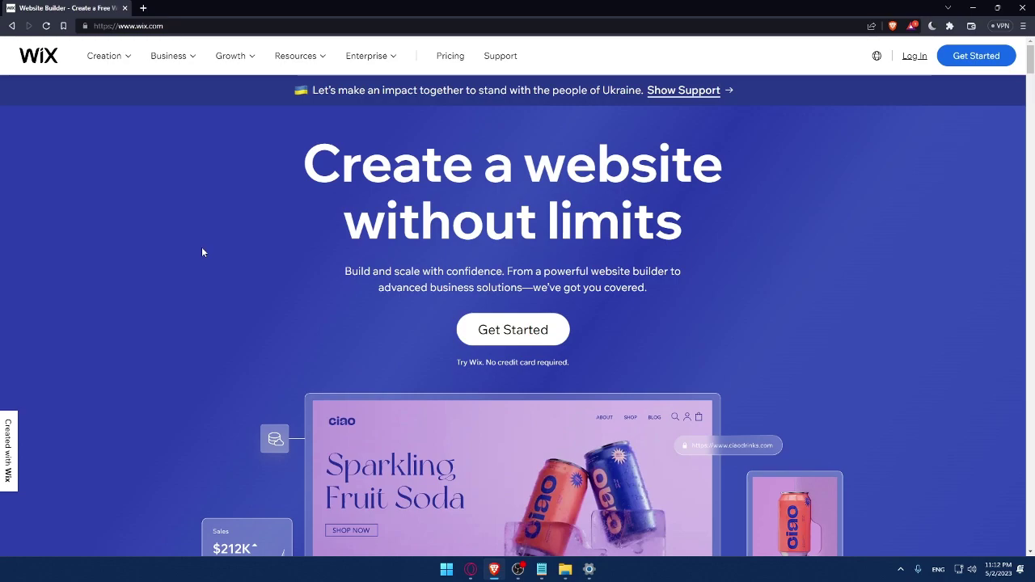
left_click(913, 58)
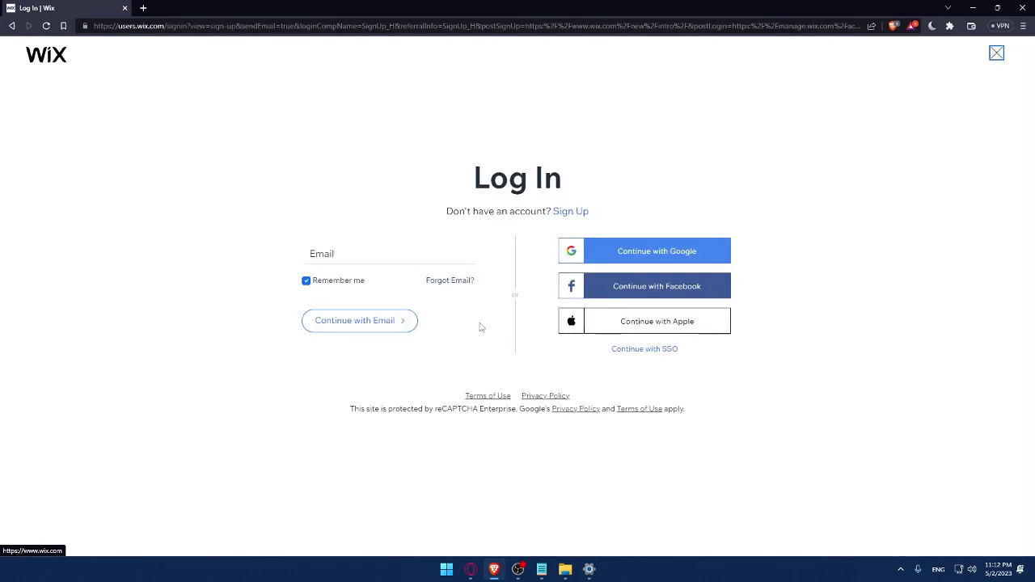
left_click(342, 253)
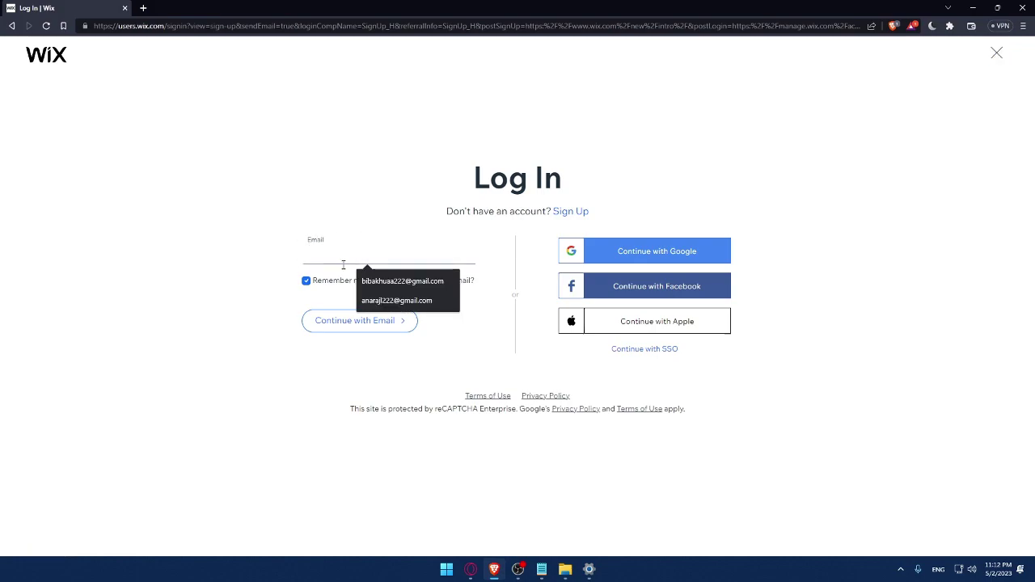
left_click(316, 210)
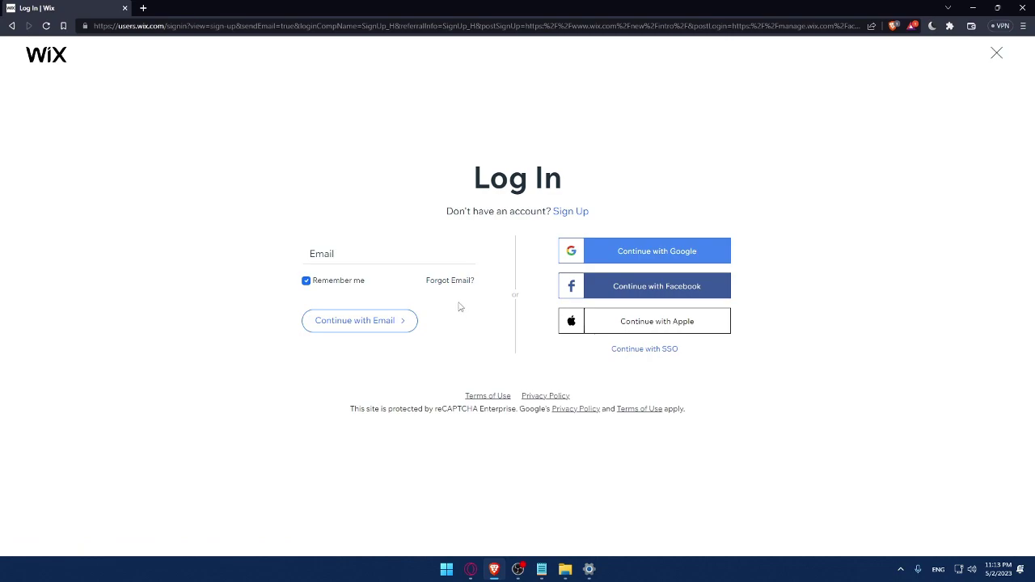
right_click(488, 396)
key("Escape")
right_click(538, 397)
left_click(570, 405)
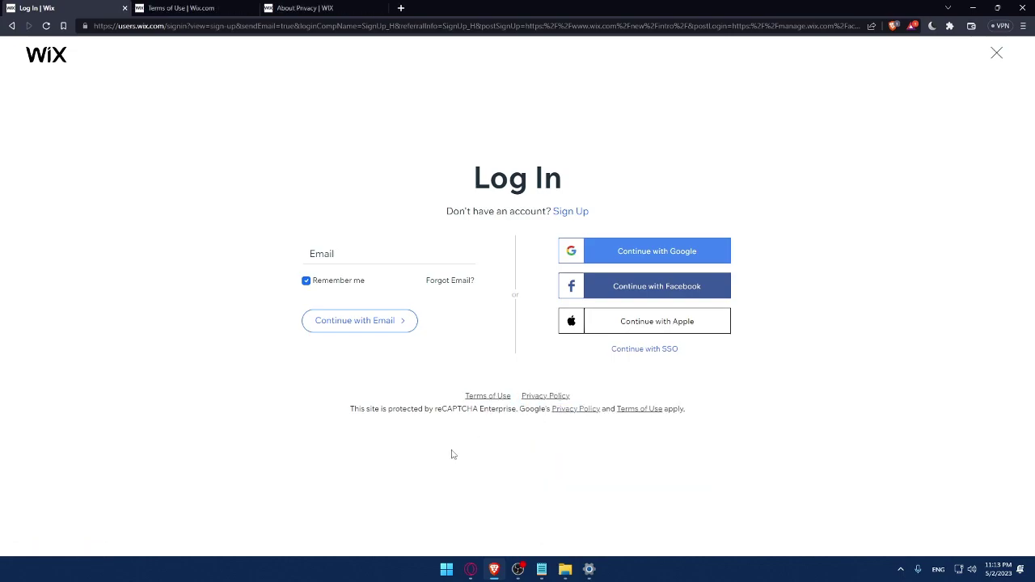
key("ctrl+Tab")
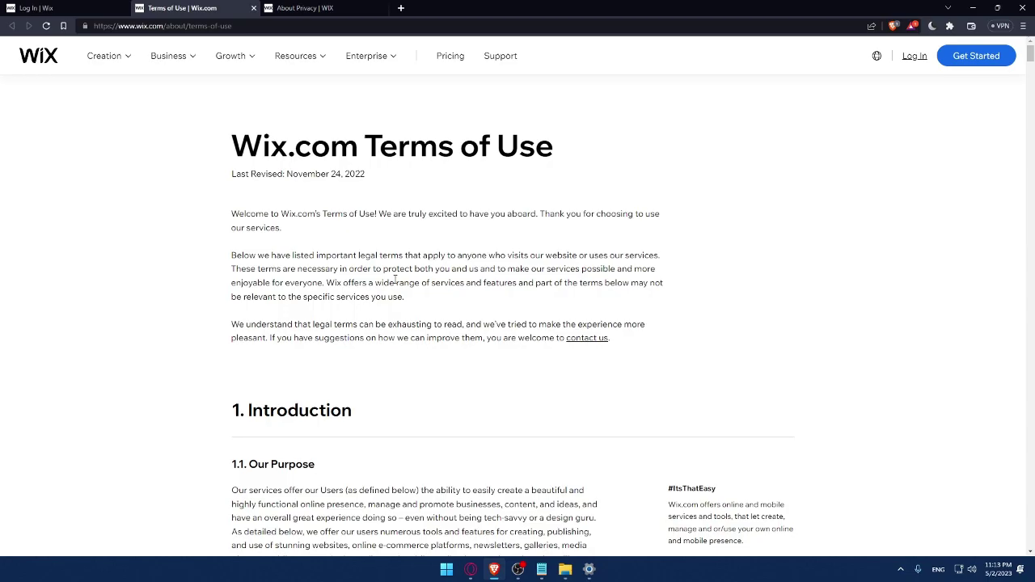
scroll(395, 278, "down", 20)
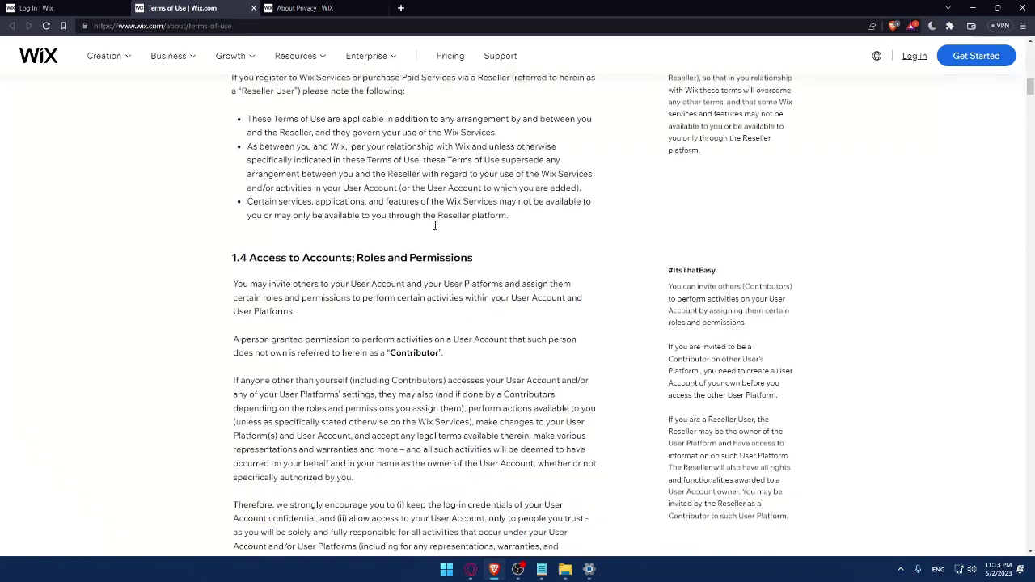
scroll(437, 240, "down", 20)
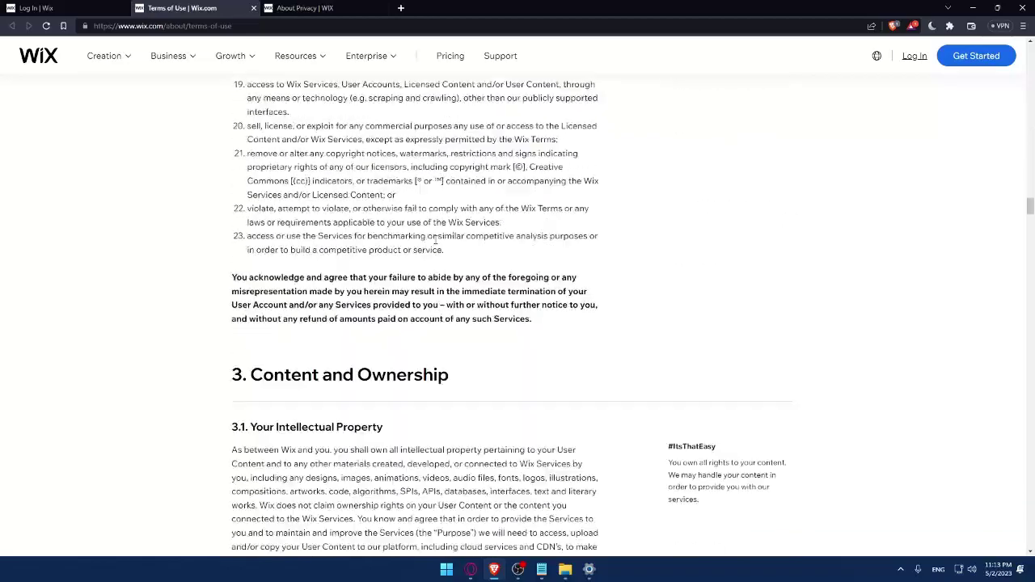
left_click(253, 8)
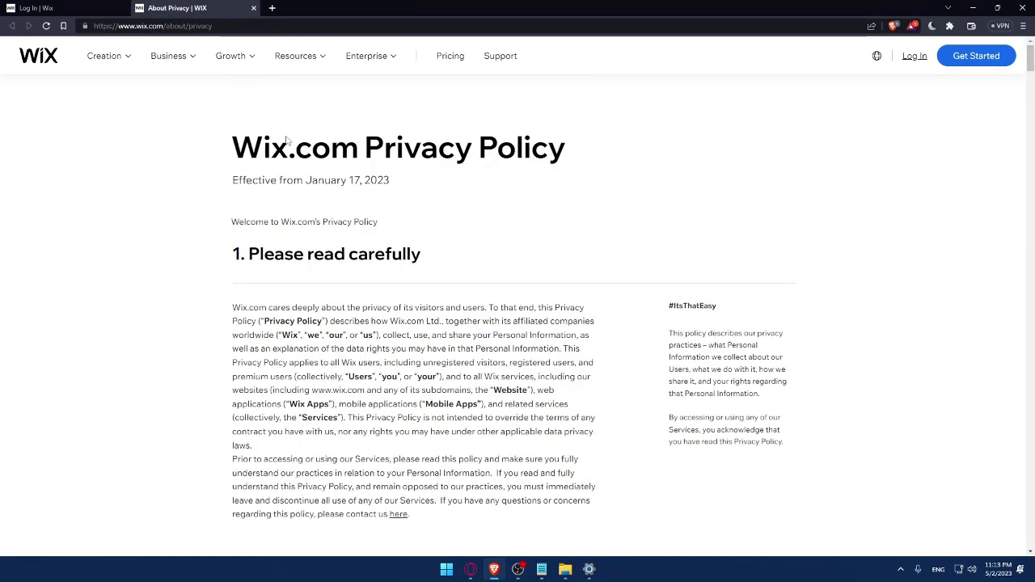
scroll(324, 182, "down", 5)
scroll(324, 182, "down", 20)
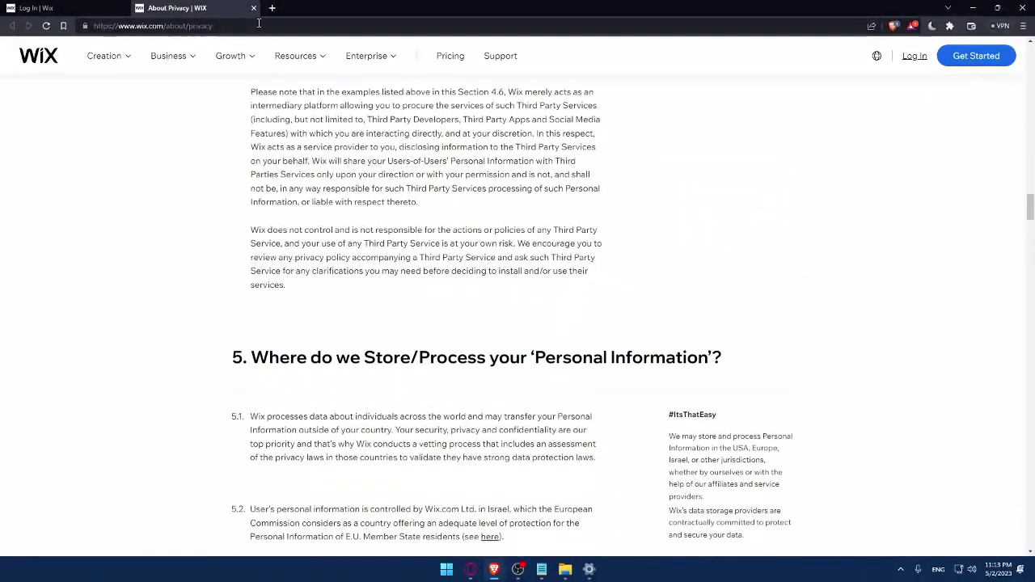
left_click(253, 7)
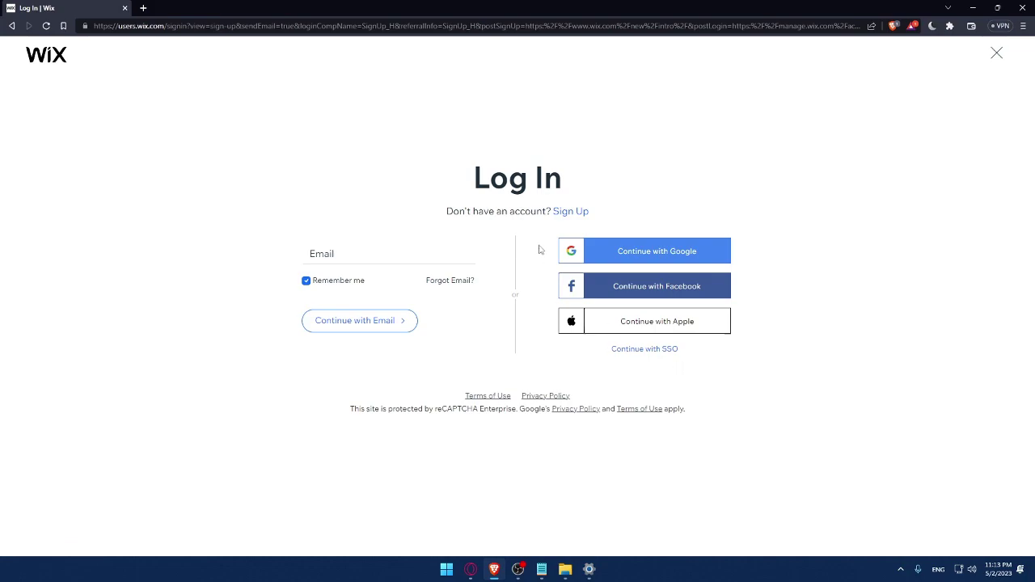
Switch to the Sign Up form and enter the account email and its confirmation
left_click(571, 212)
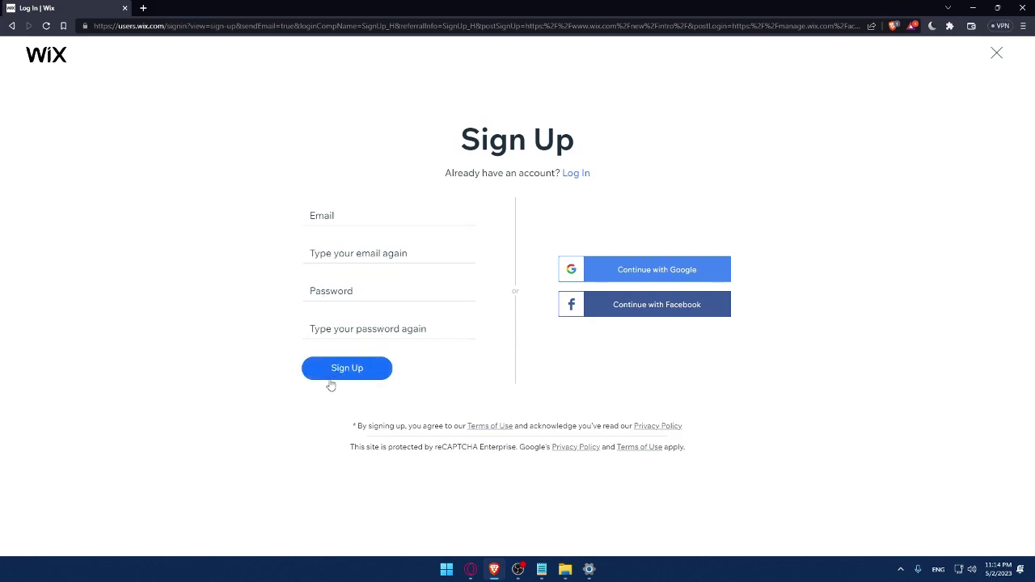
left_click(348, 362)
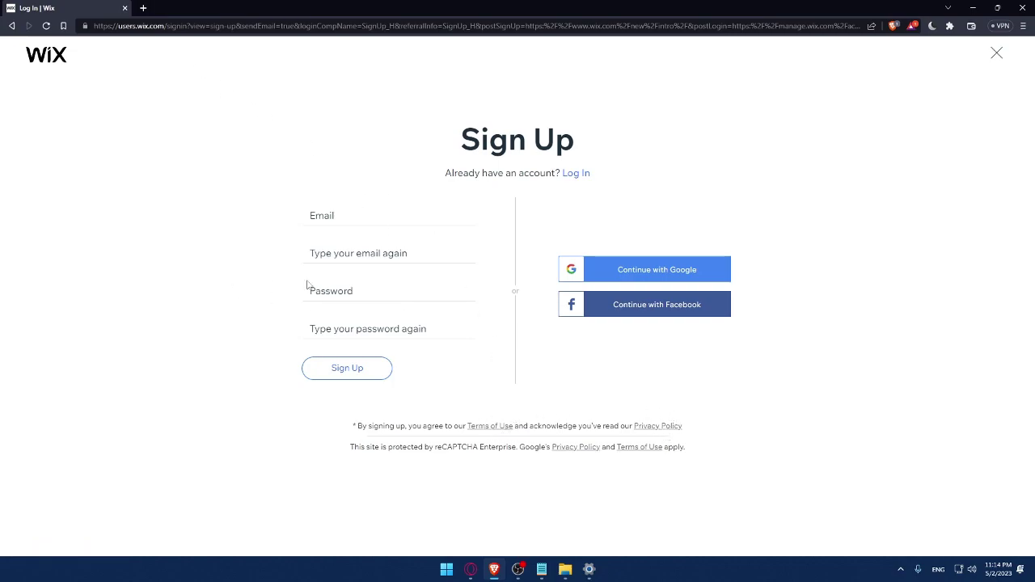
left_click(351, 218)
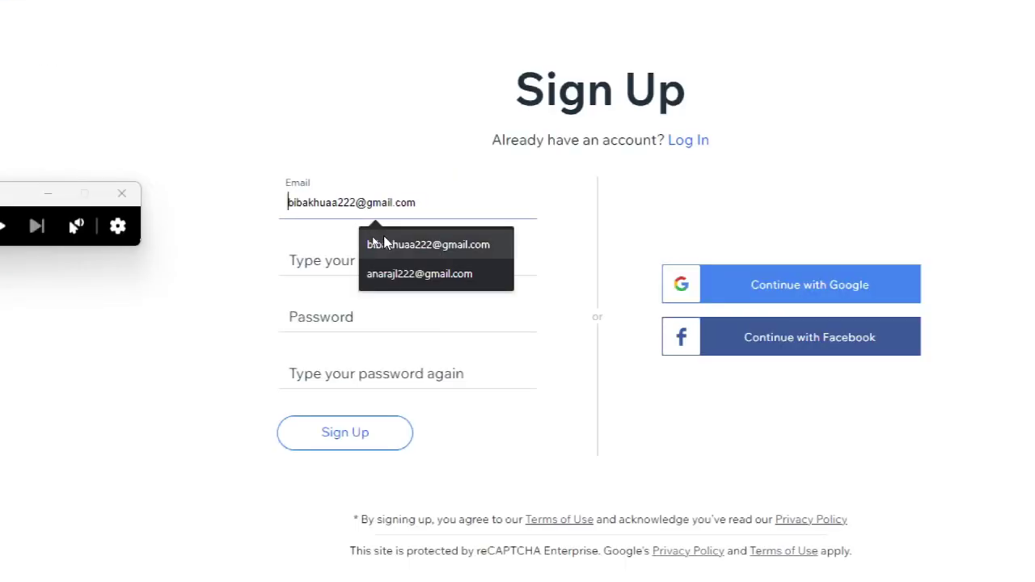
left_click(372, 244)
left_click(414, 261)
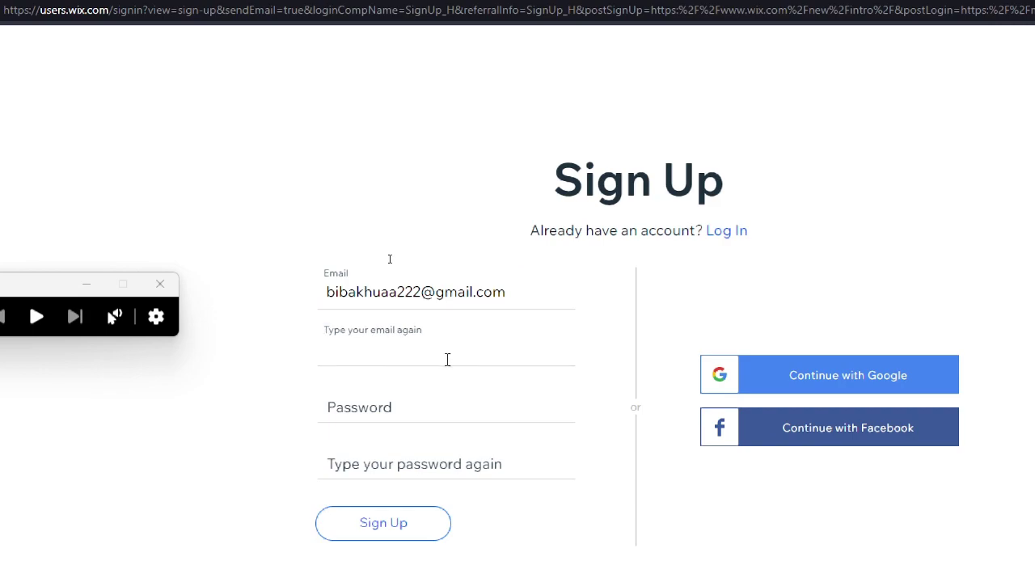
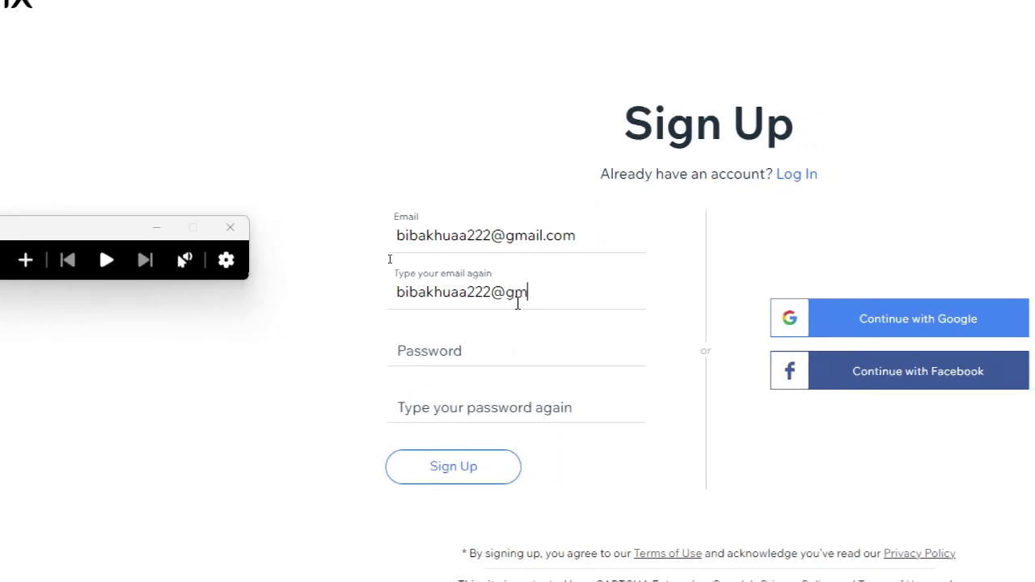
Enter the account password and repeat it in the confirmation field
left_click(474, 340)
type("••••••")
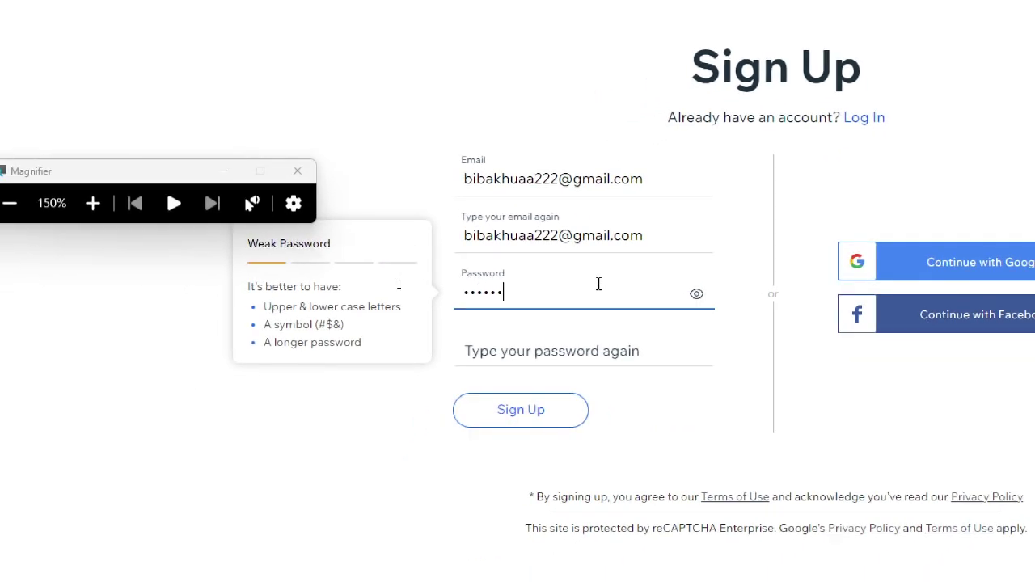
type("•")
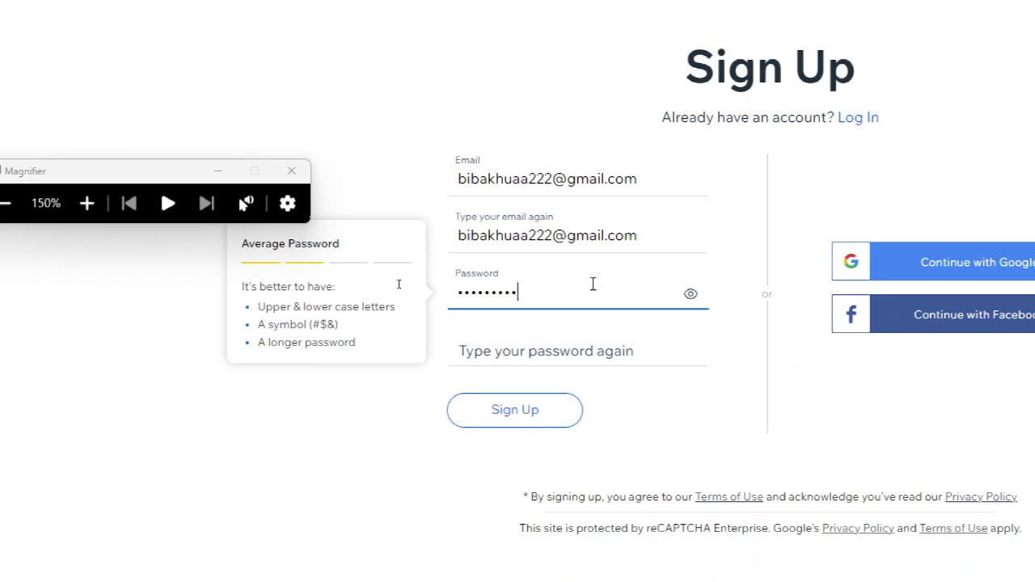
type("•")
left_click(554, 353)
type("••••")
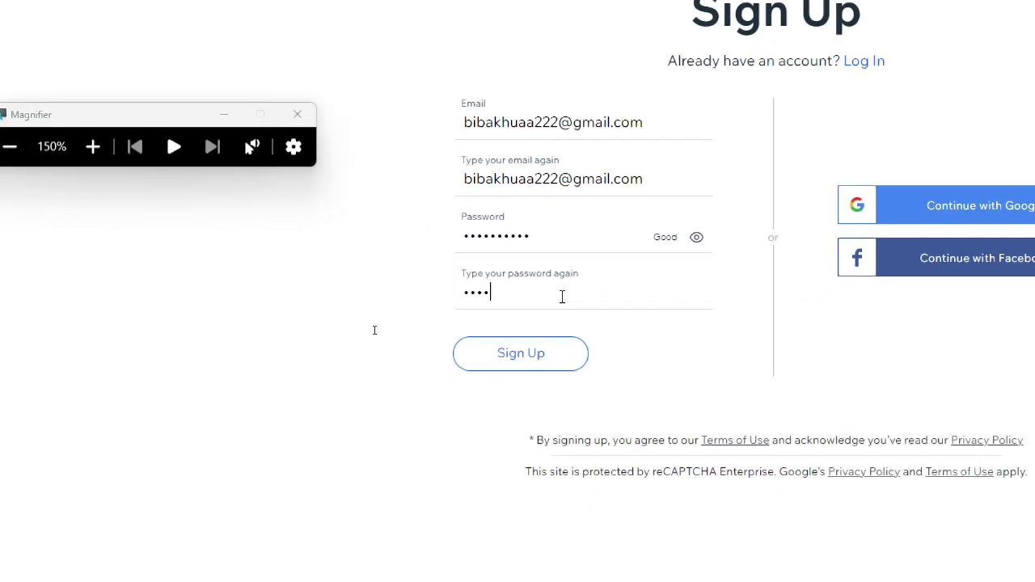
type("••••••")
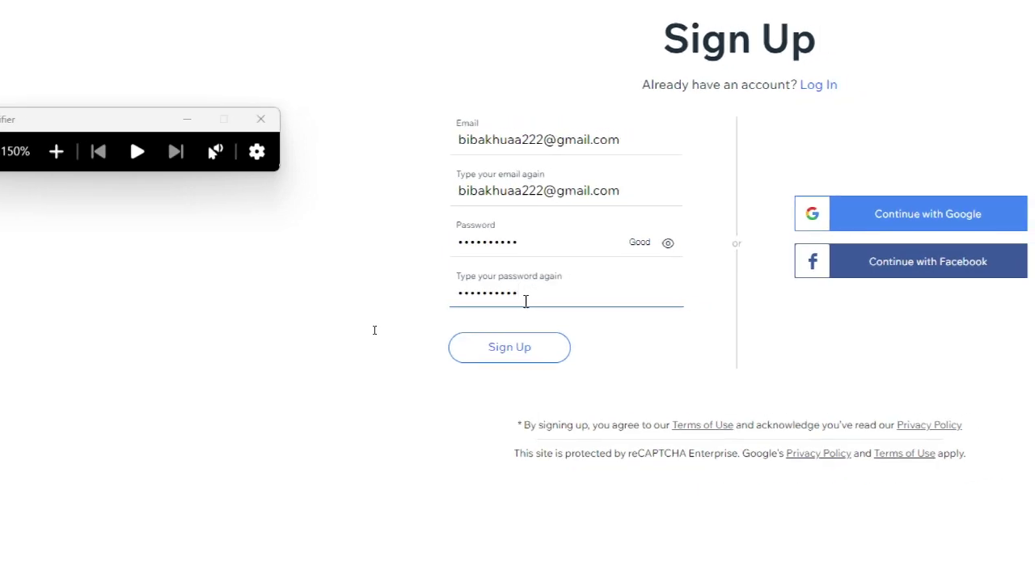
key("super+minus")
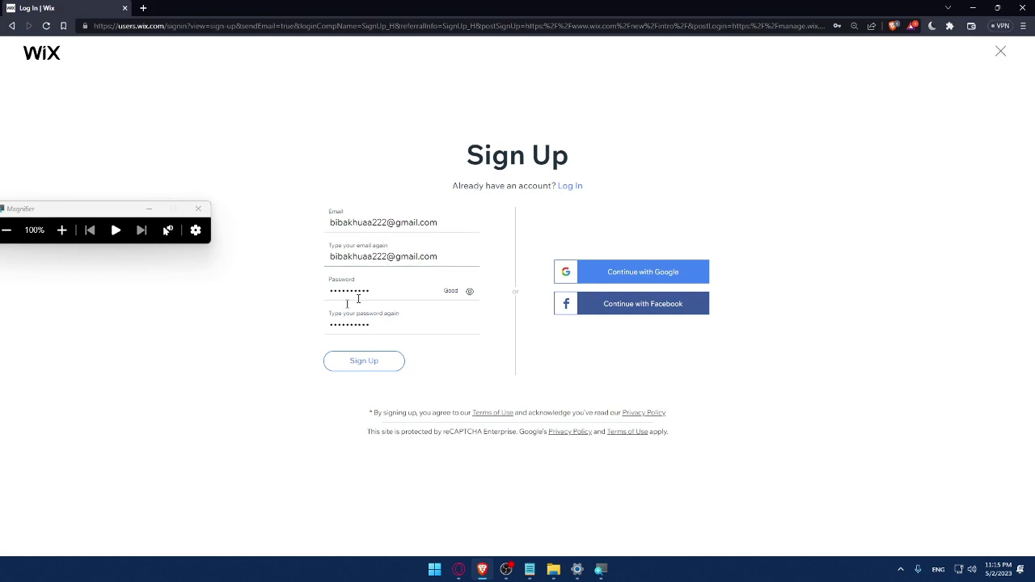
Continue sign-up with a Google account and save the password in Brave
left_click(644, 275)
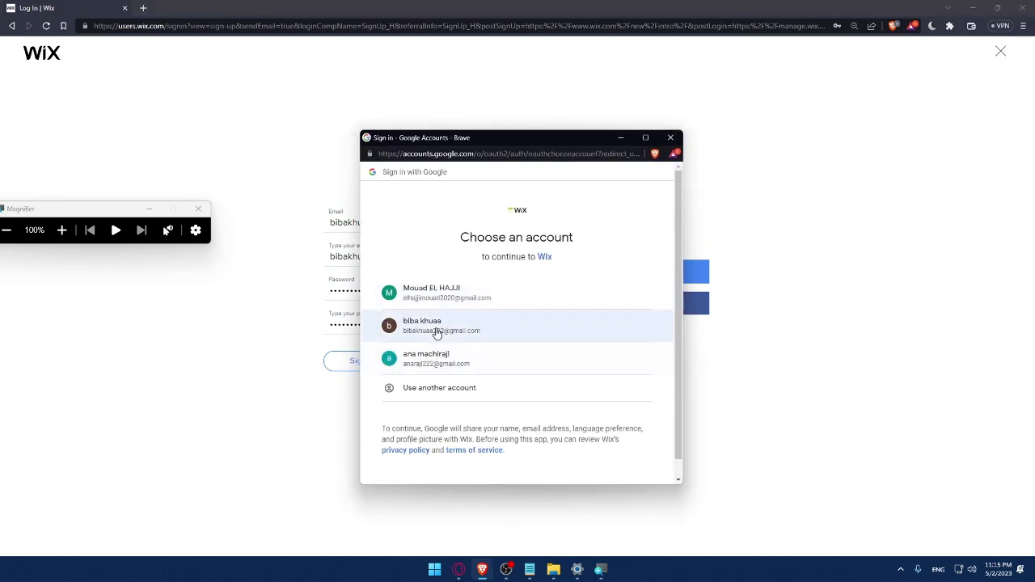
left_click(437, 331)
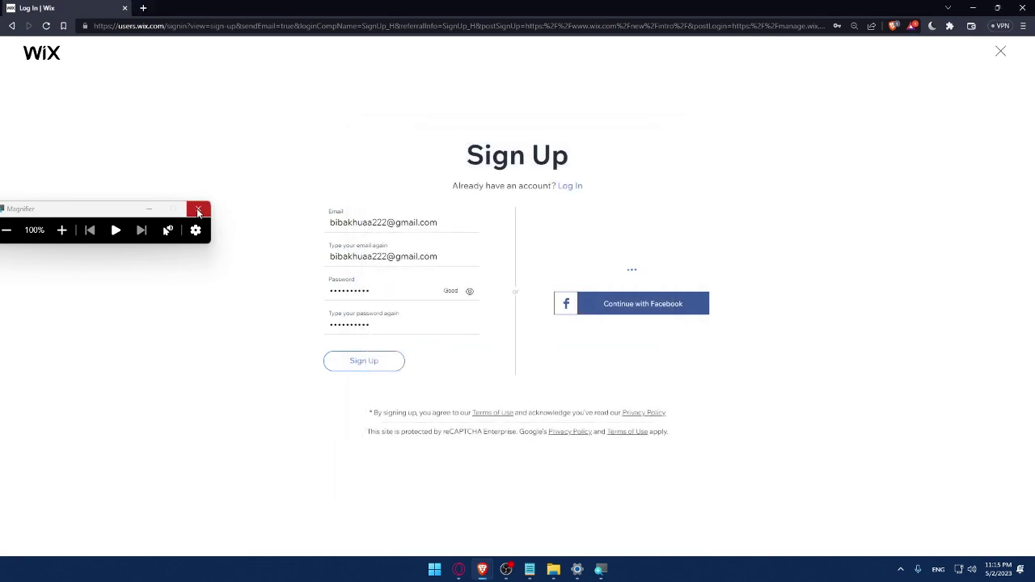
left_click(198, 211)
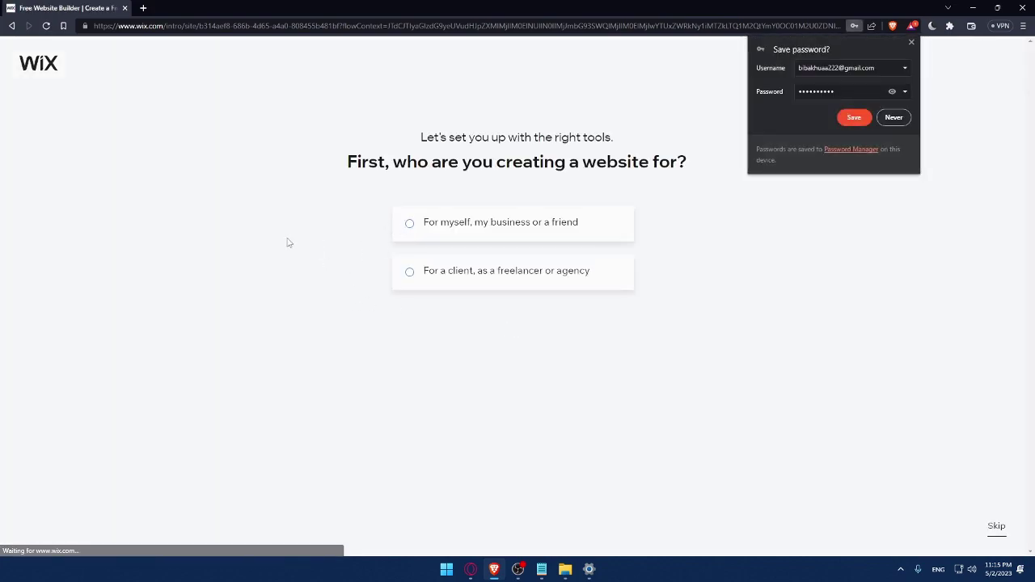
left_click(854, 117)
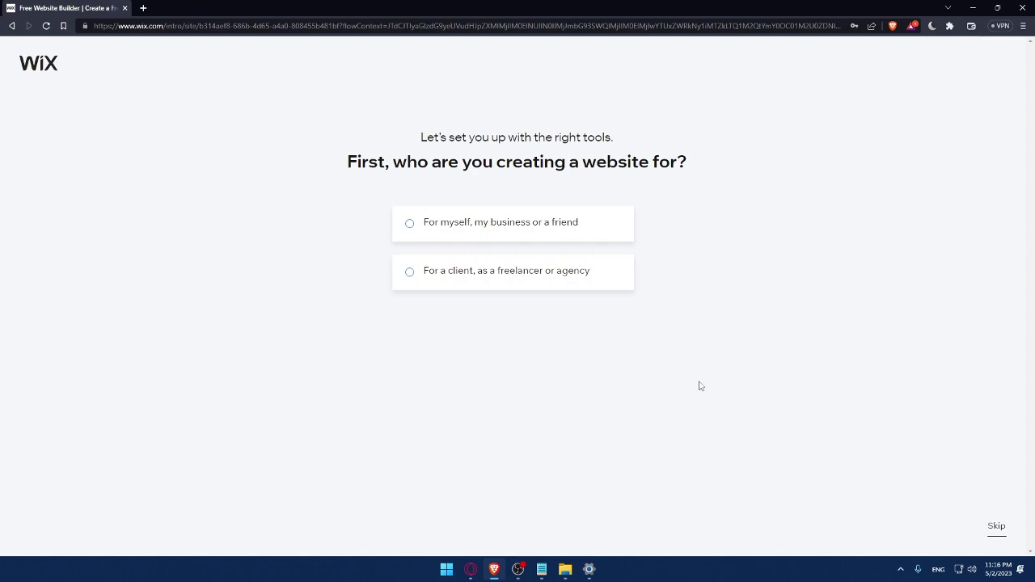
Mark the site as for your own business, an Online Store named MrOmix
left_click(432, 236)
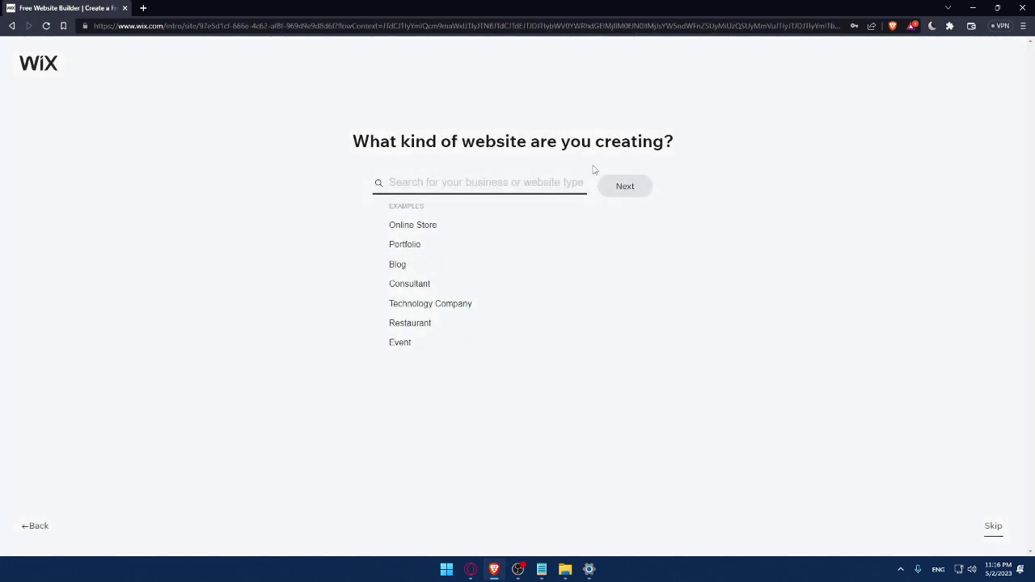
left_click(392, 227)
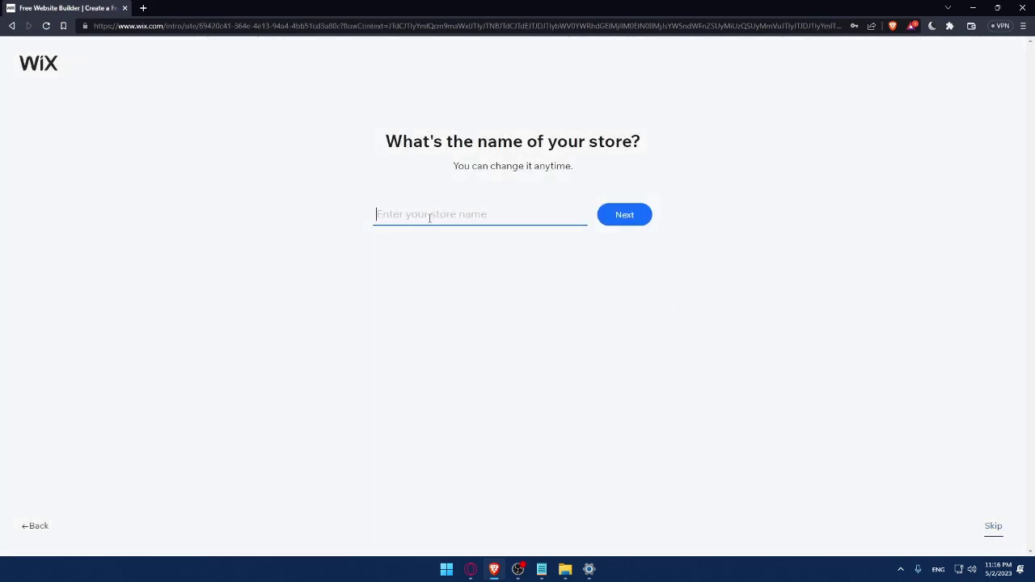
type("MrOmix")
left_click(637, 222)
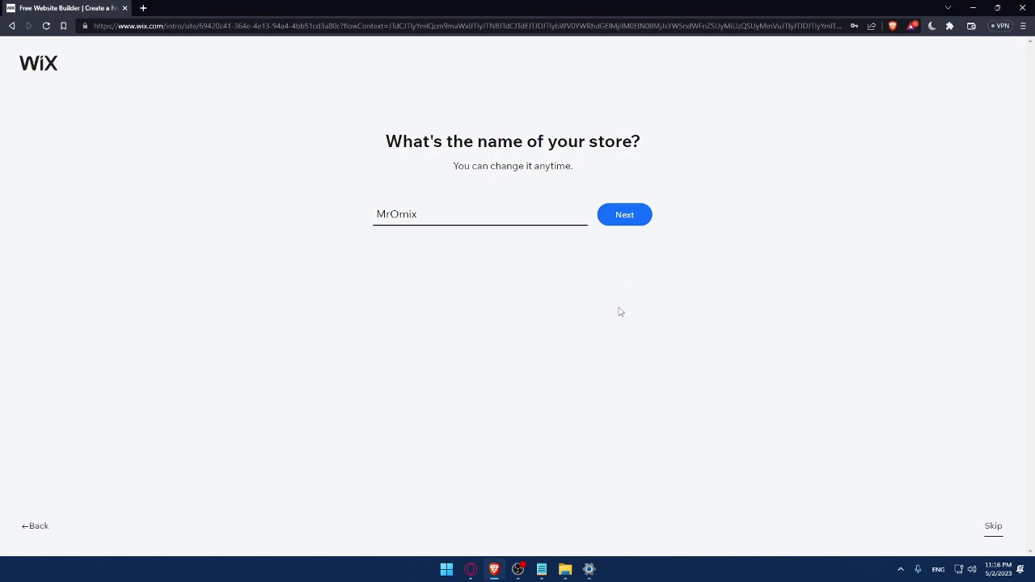
left_click(622, 224)
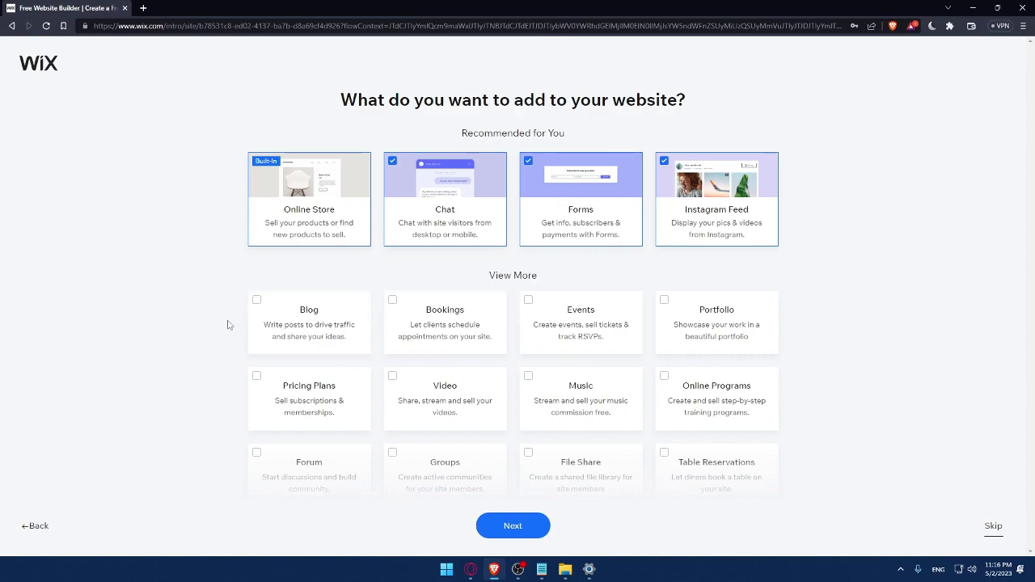
Tick the Blog, Music and Video cards to add them to the MrOmix site
left_click(255, 303)
scroll(485, 421, "down", 1)
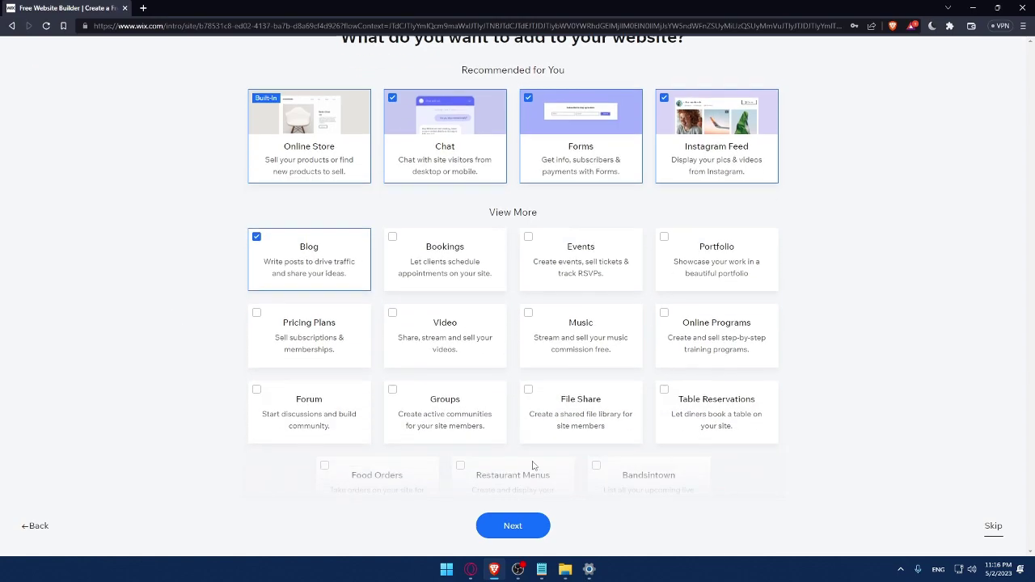
left_click(545, 301)
left_click(393, 297)
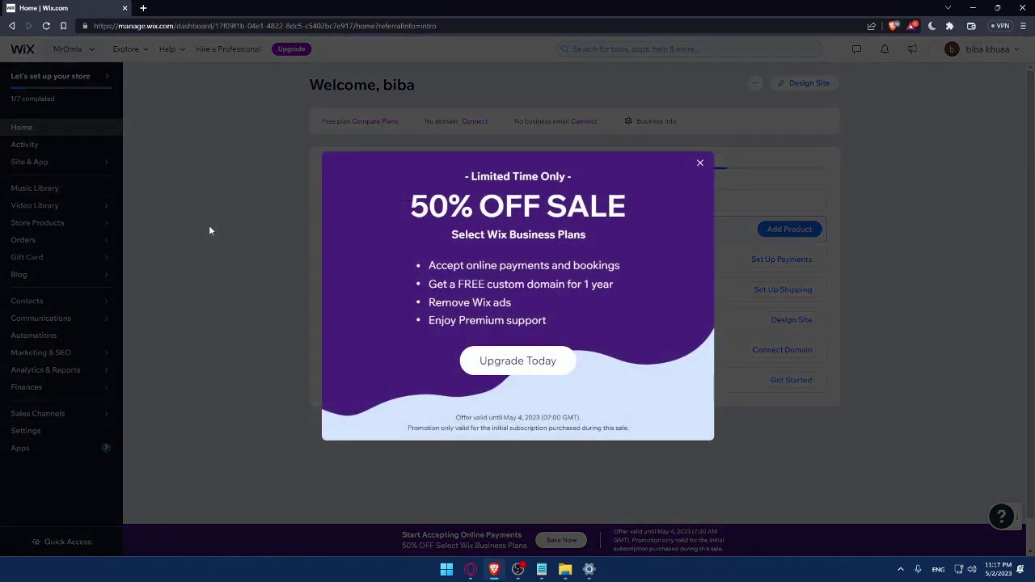
Close the 50% OFF SALE popup to reveal the Let's set up your store checklist
left_click(219, 225)
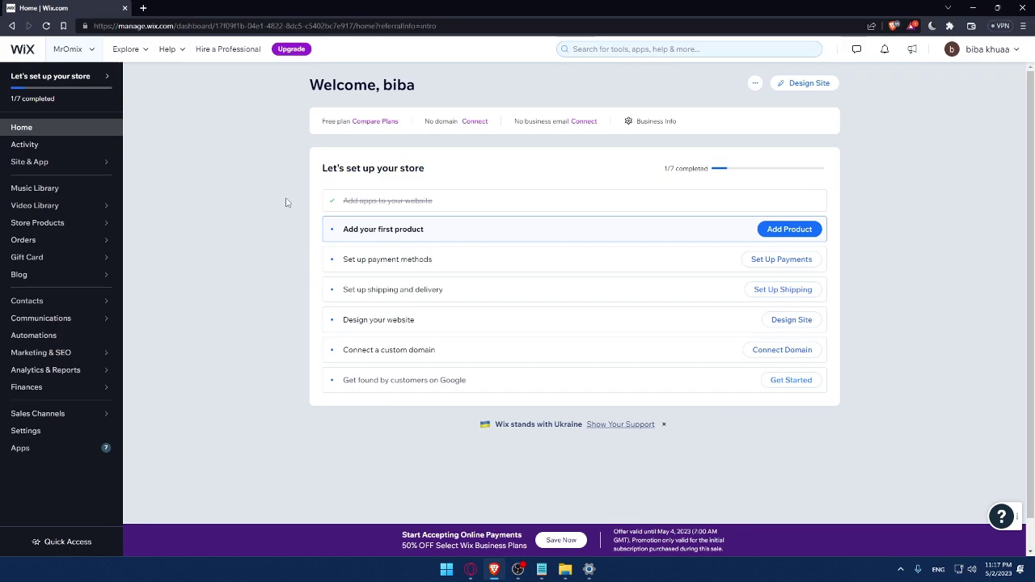
left_click_drag(332, 169, 471, 169)
left_click(477, 171)
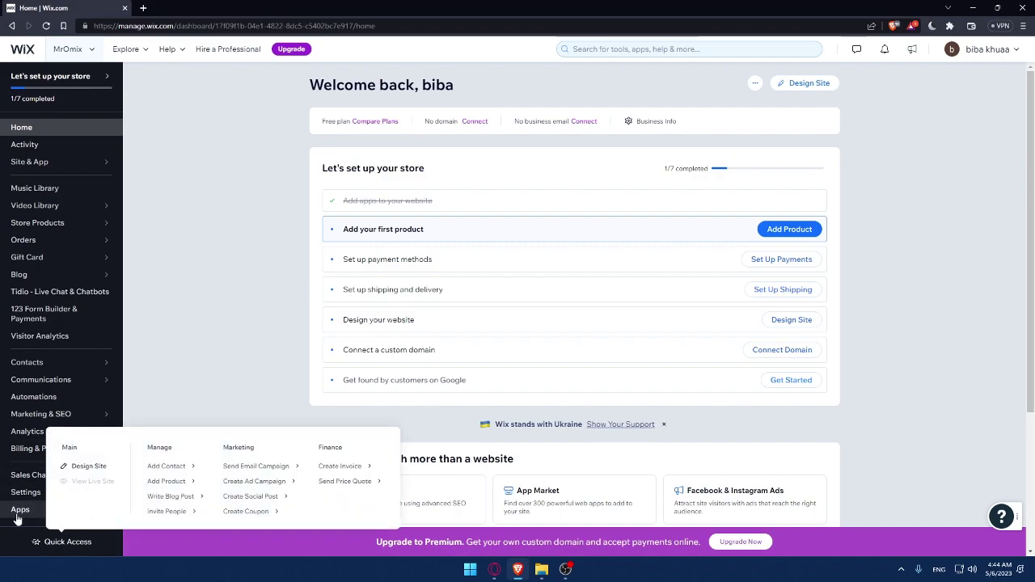
Search the Wix App Market for 'modalyst' from the Apps sidebar entry
left_click(50, 519)
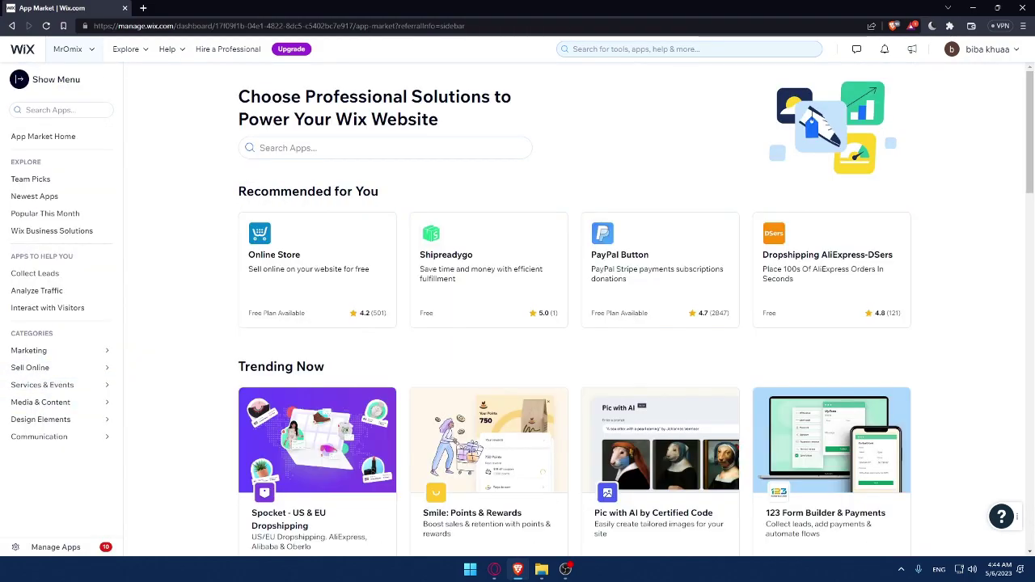
left_click(317, 147)
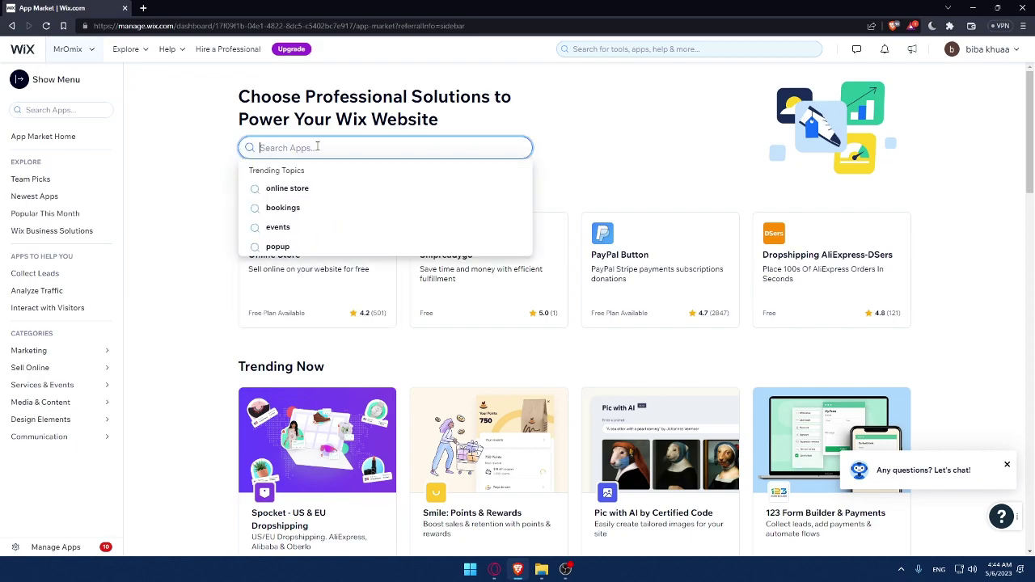
type("modalsy")
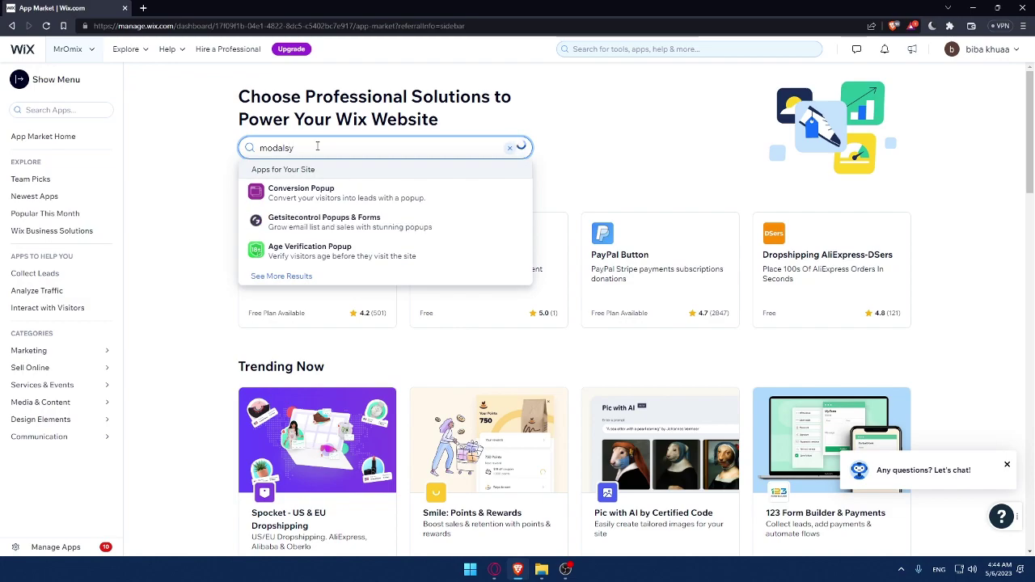
key("BackSpace")
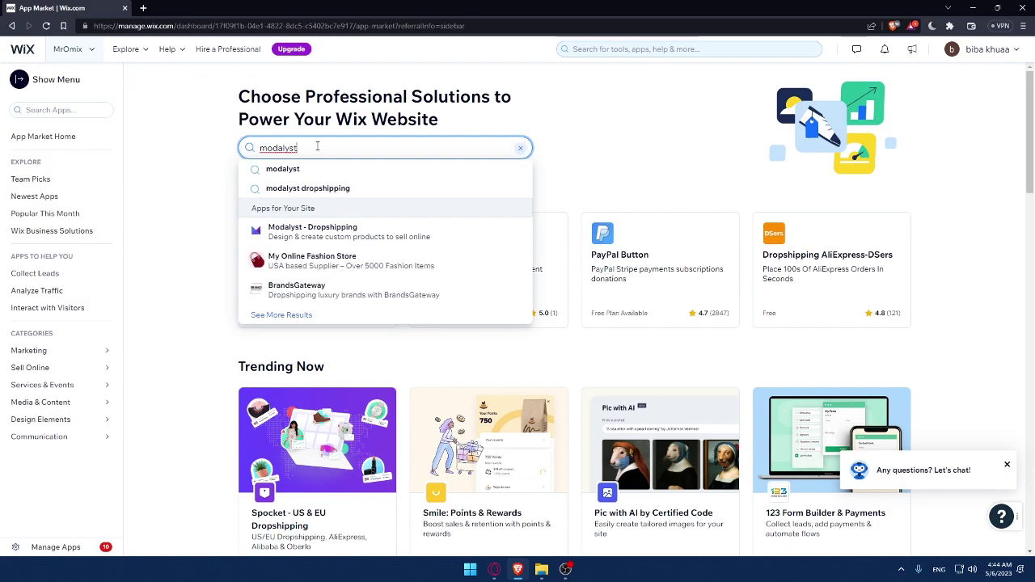
key("Return")
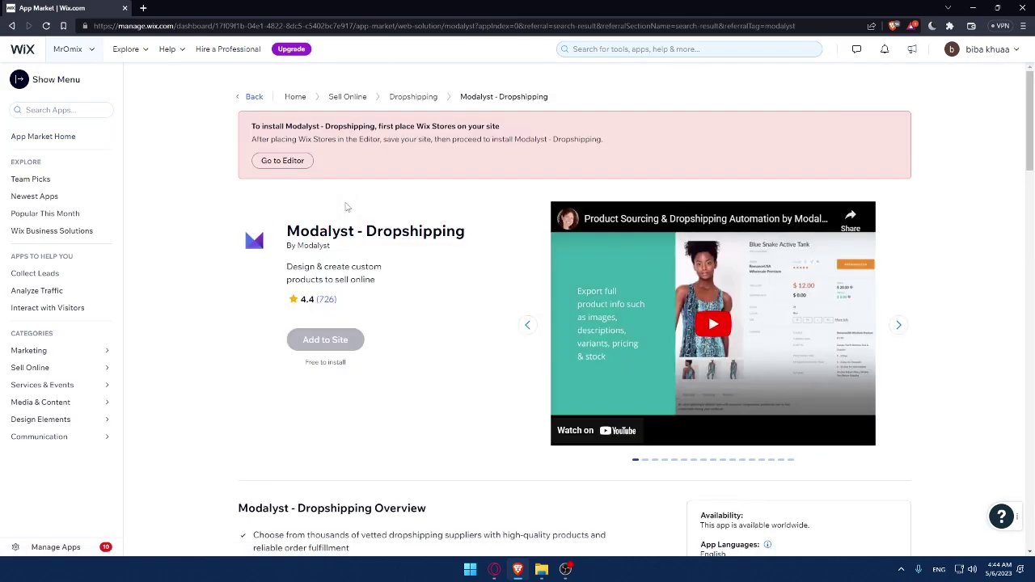
scroll(371, 213, "down", 5)
left_click_drag(821, 172, 715, 149)
left_click(804, 194)
scroll(807, 204, "up", 1)
scroll(807, 204, "up", 4)
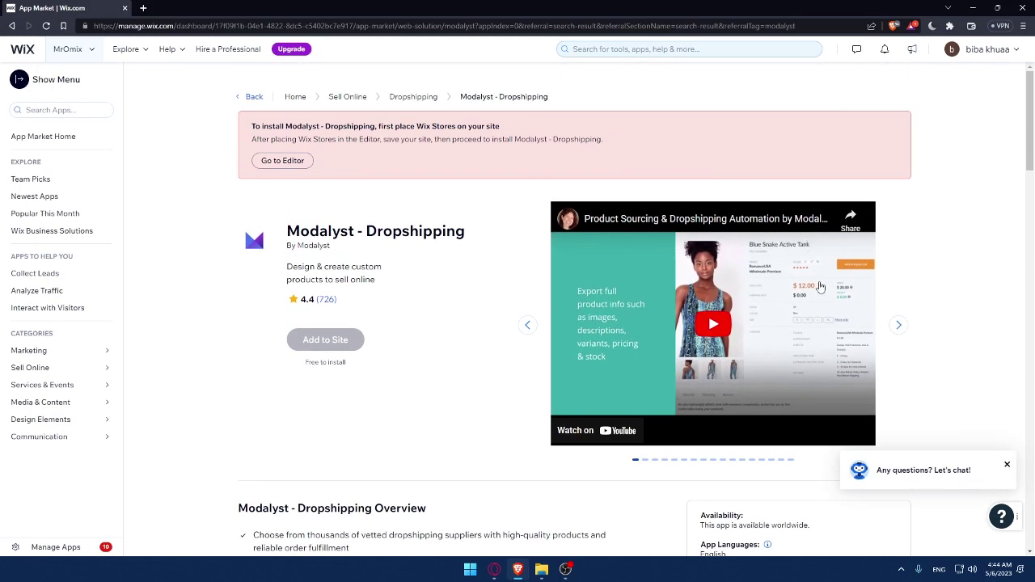
scroll(818, 287, "down", 2)
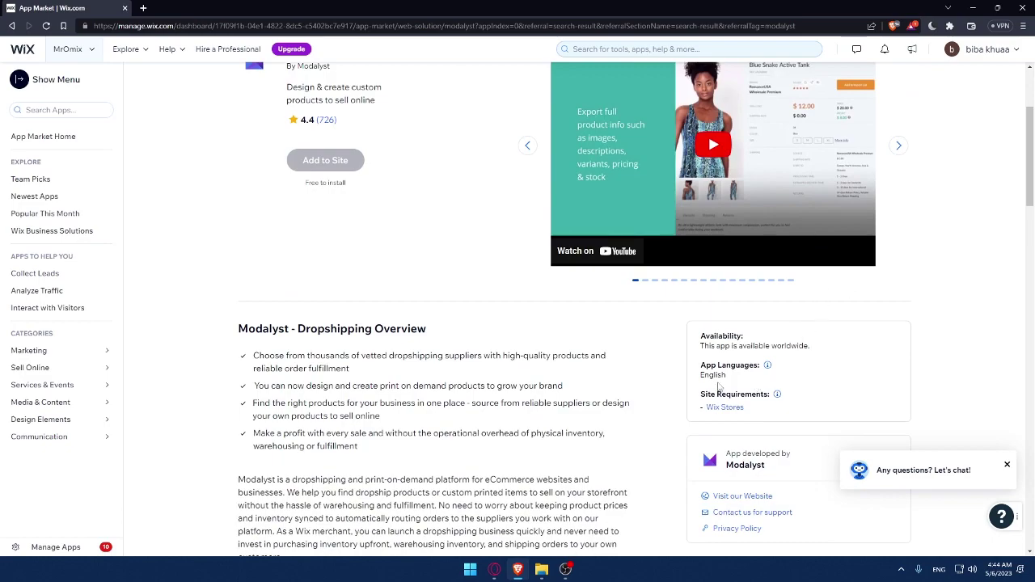
scroll(475, 337, "up", 2)
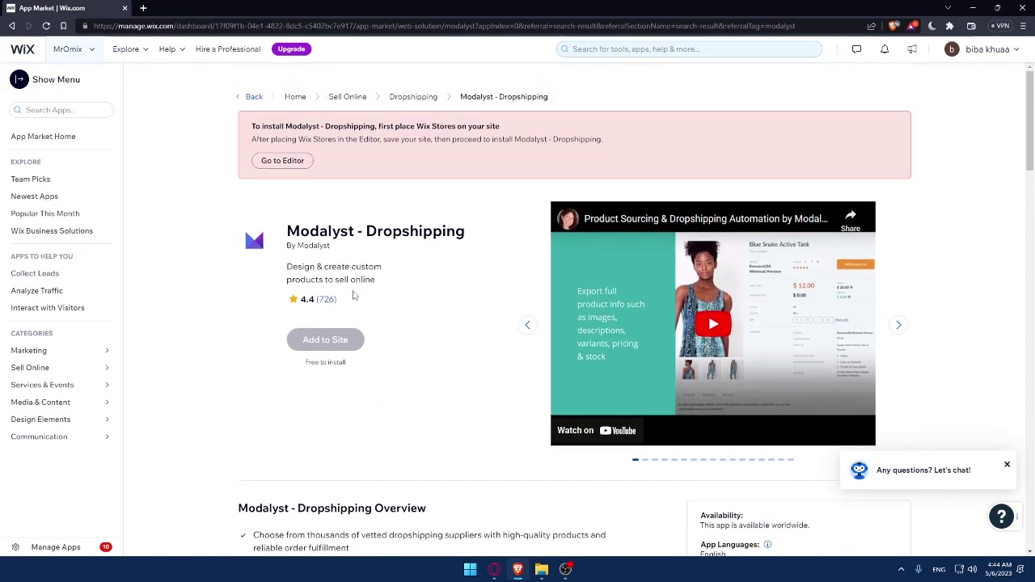
scroll(395, 339, "down", 2)
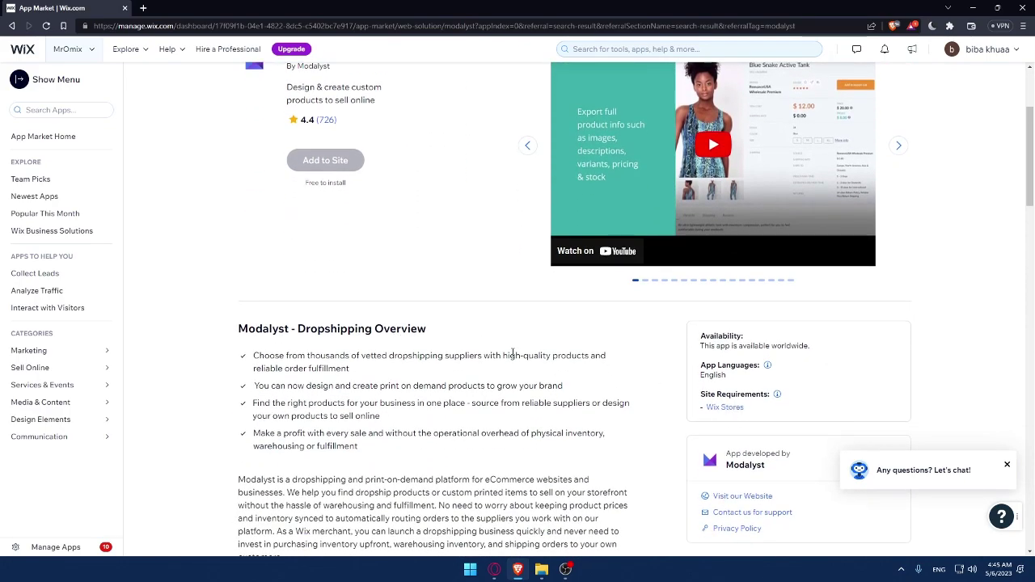
scroll(413, 324, "up", 2)
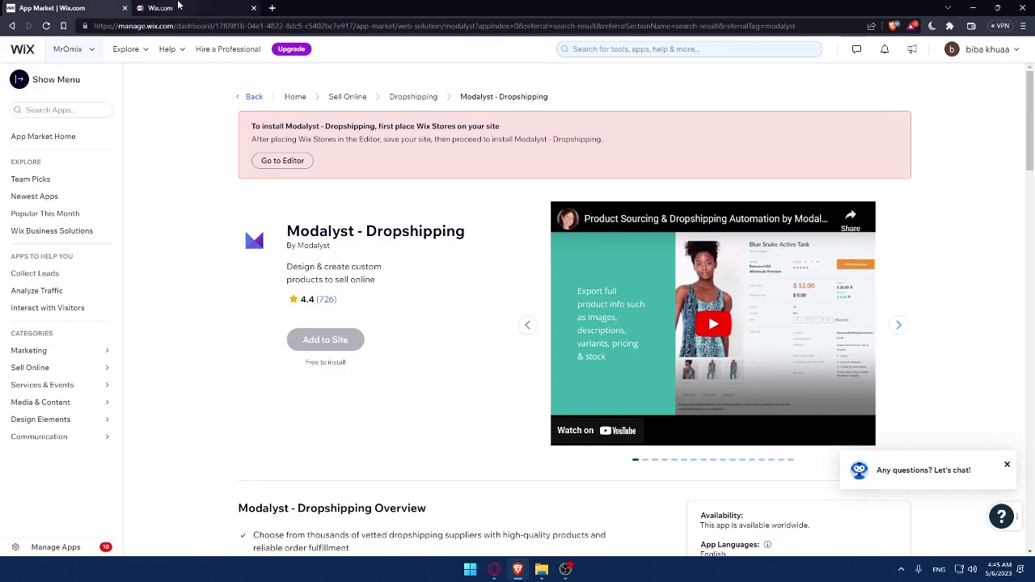
left_click(178, 7)
left_click(99, 12)
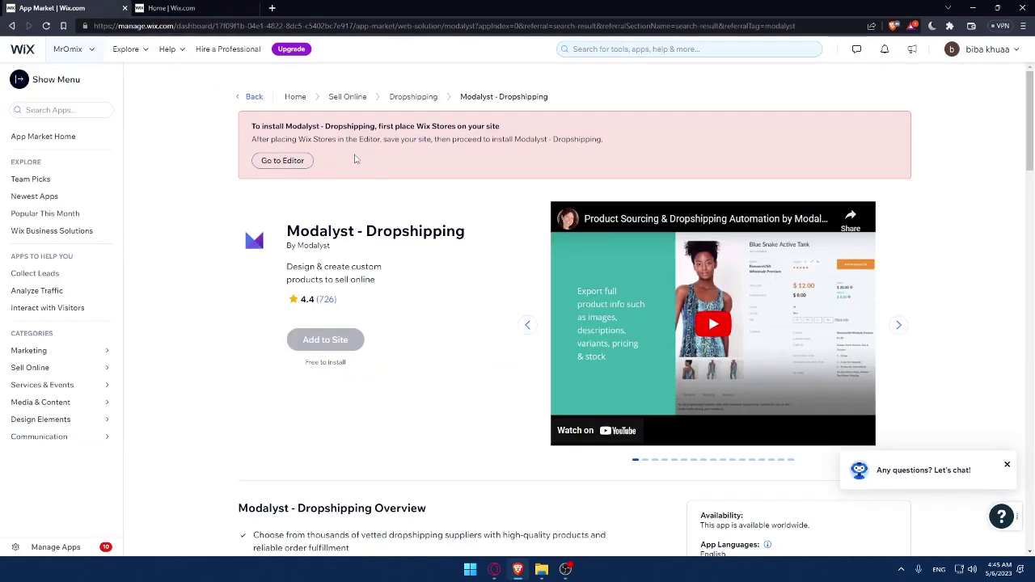
left_click(179, 7)
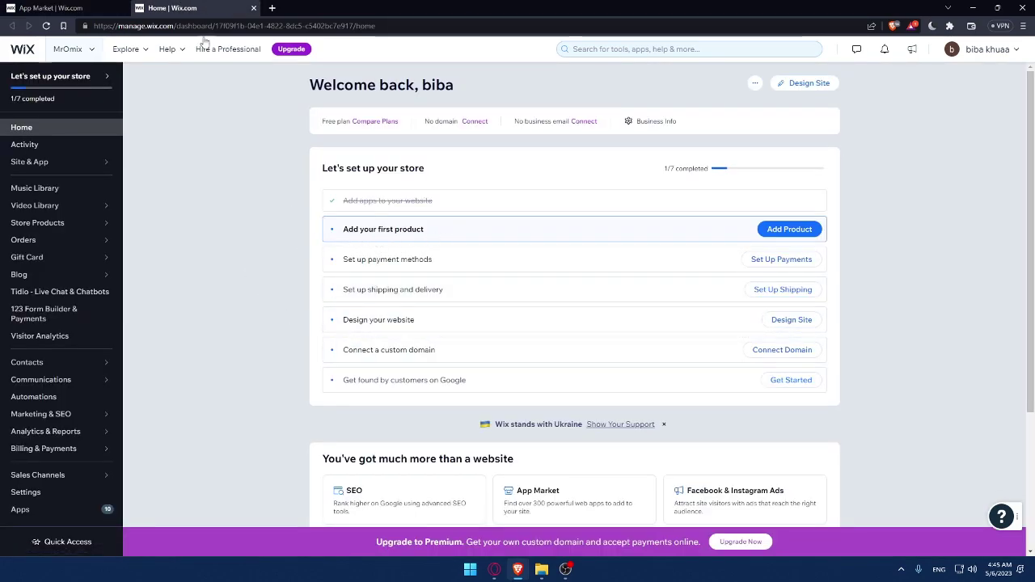
left_click(253, 7)
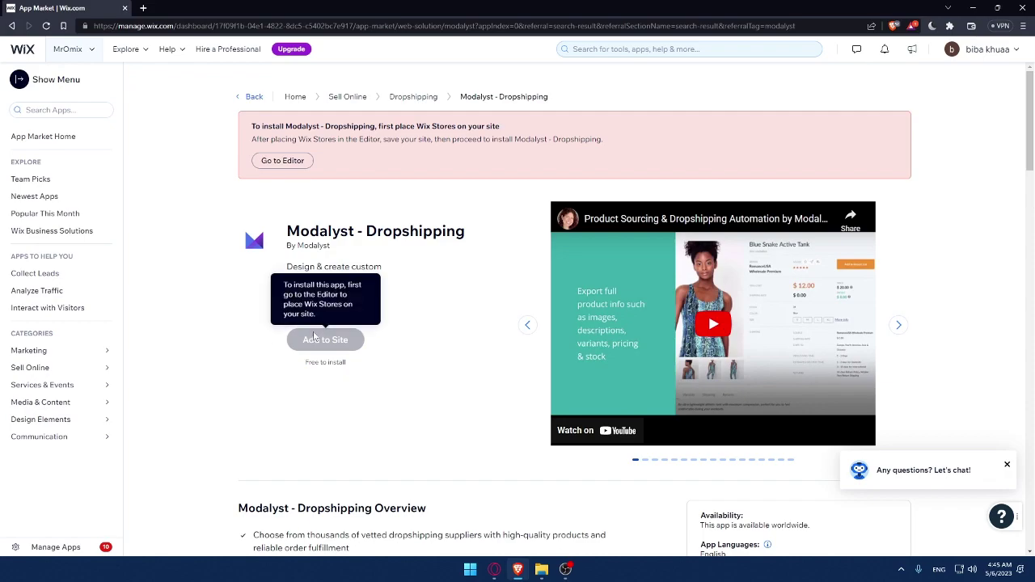
scroll(317, 338, "down", 2)
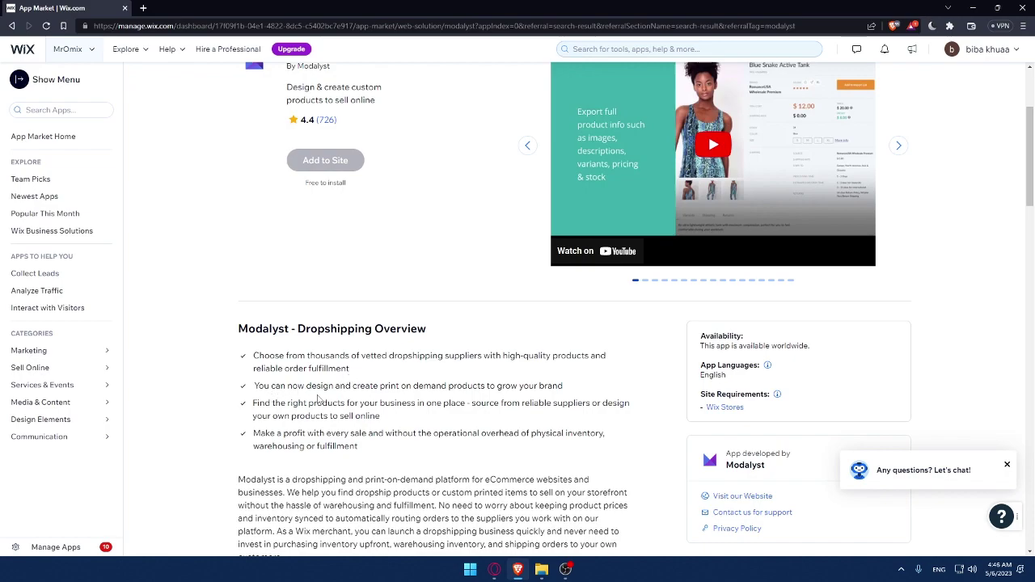
Expand the Modalyst - Dropshipping overview with Read More and go over its full text
scroll(275, 388, "down", 1)
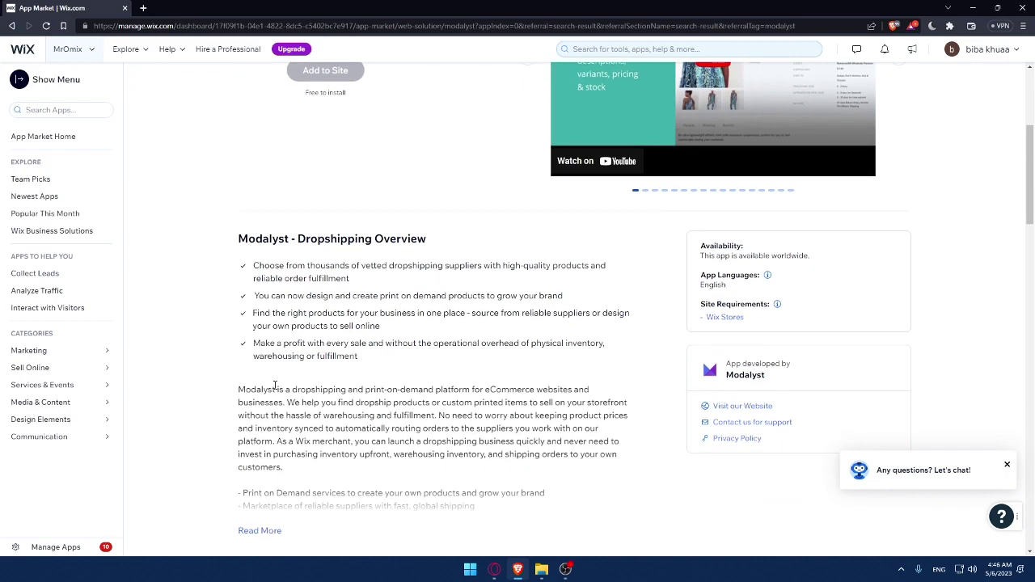
scroll(348, 546, "down", 1)
left_click(257, 440)
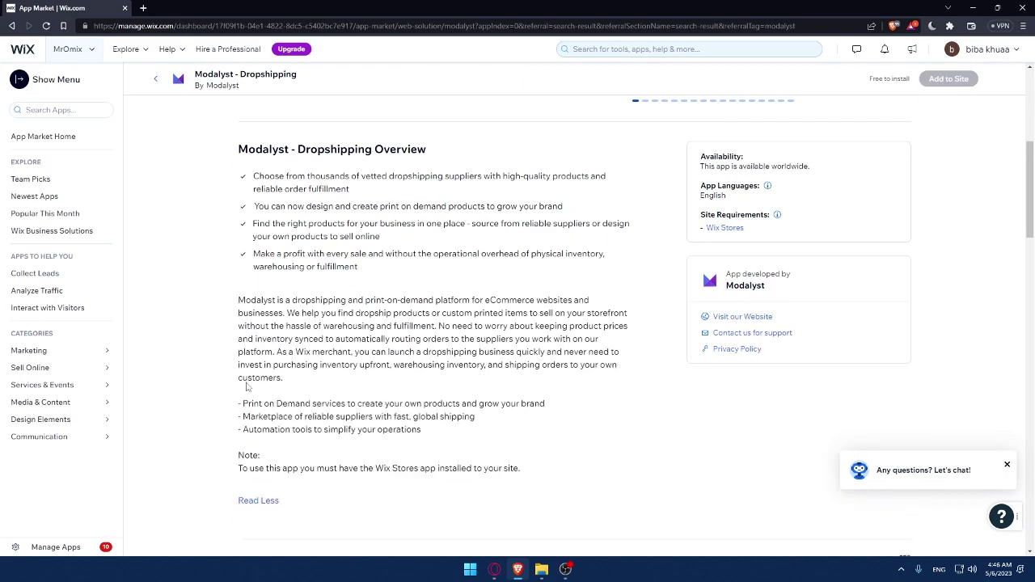
left_click_drag(247, 179, 599, 458)
left_click(599, 458)
scroll(598, 458, "up", 2)
scroll(598, 458, "down", 3)
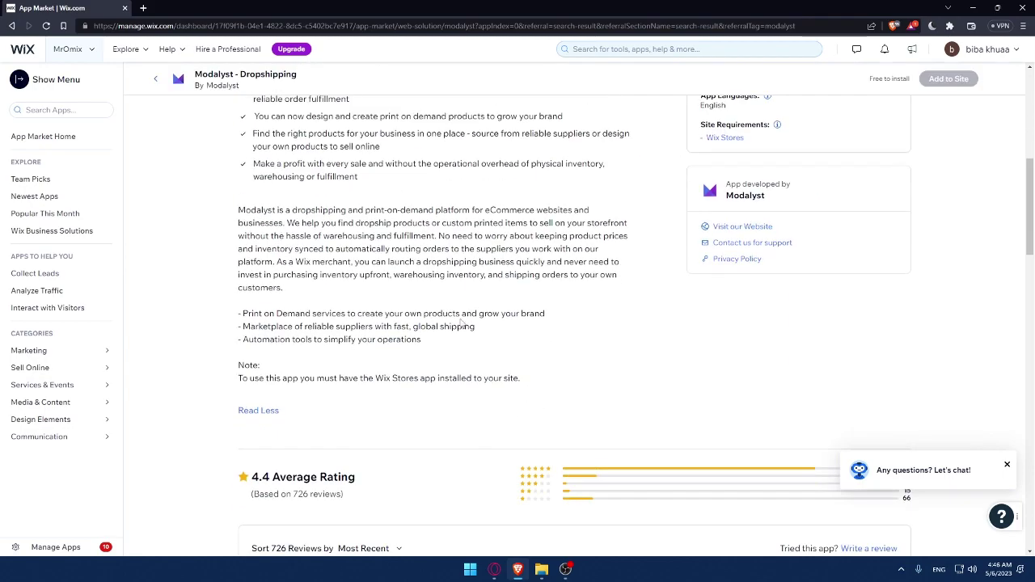
scroll(461, 322, "up", 2)
scroll(461, 322, "down", 4)
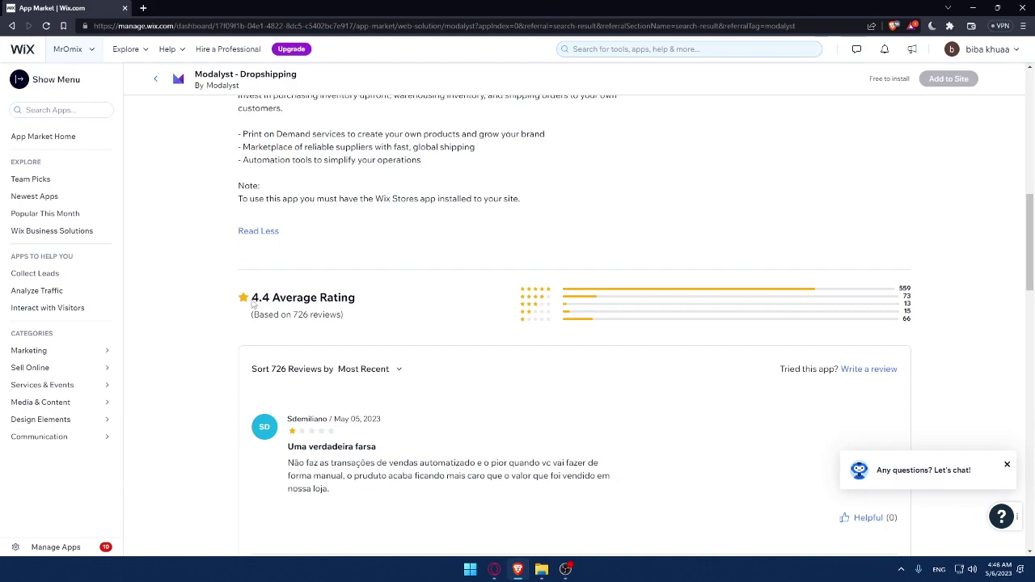
Check the 4.4 average rating and 726 review count, then browse the reviews
left_click_drag(252, 298, 272, 298)
left_click(291, 293)
left_click_drag(293, 315, 311, 315)
left_click(415, 321)
scroll(414, 321, "down", 3)
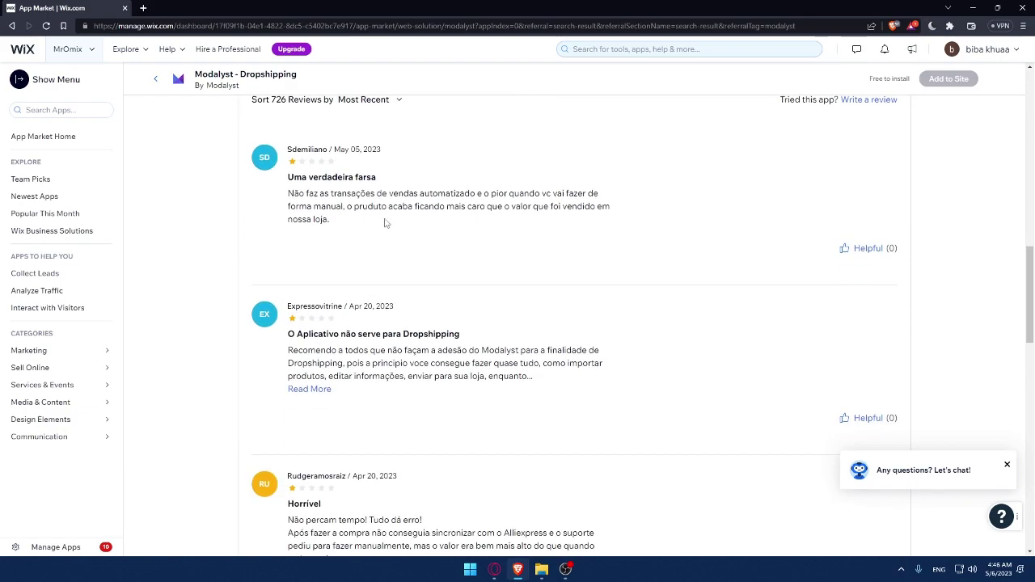
scroll(354, 224, "down", 4)
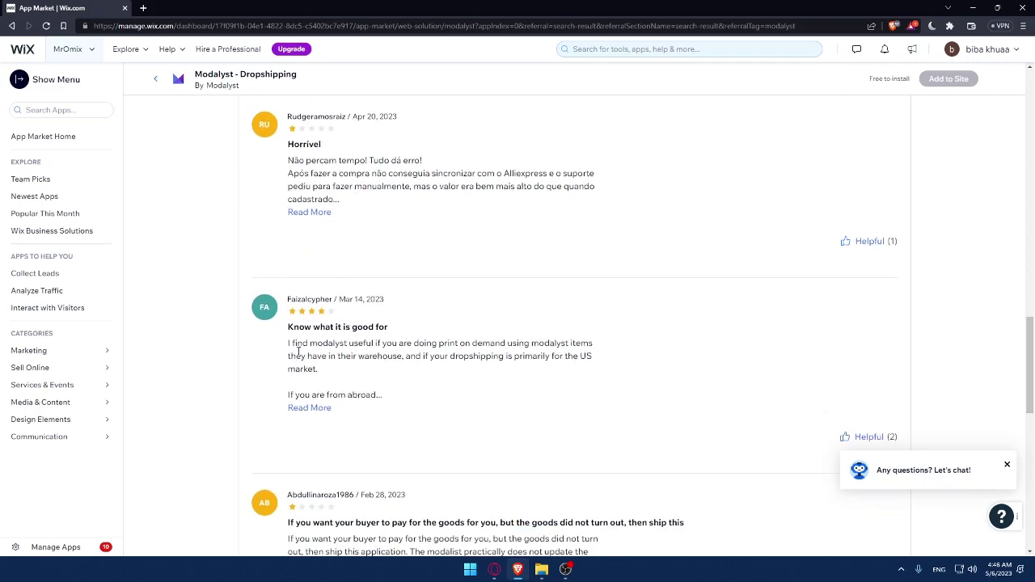
scroll(393, 377, "up", 7)
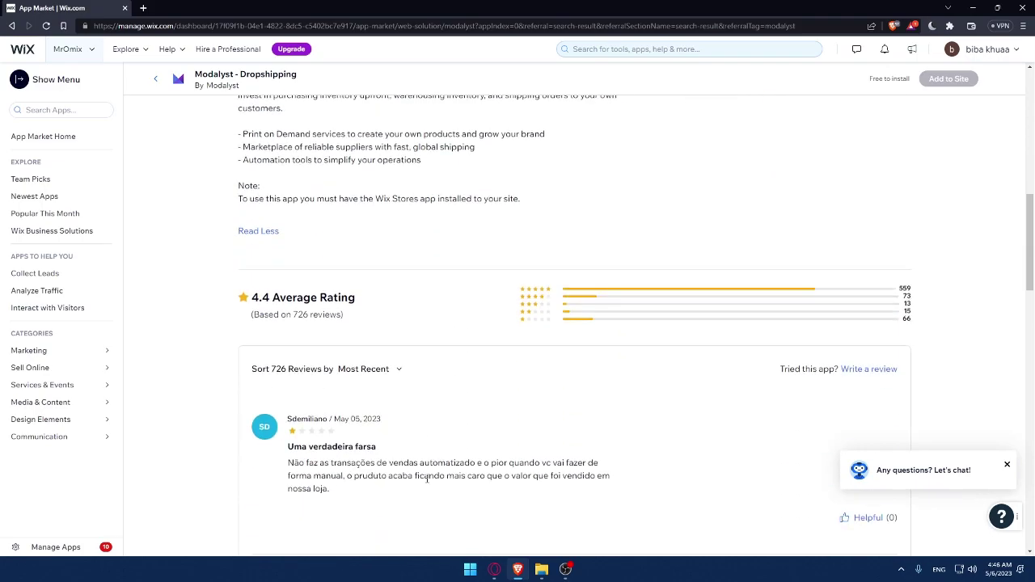
scroll(427, 478, "up", 8)
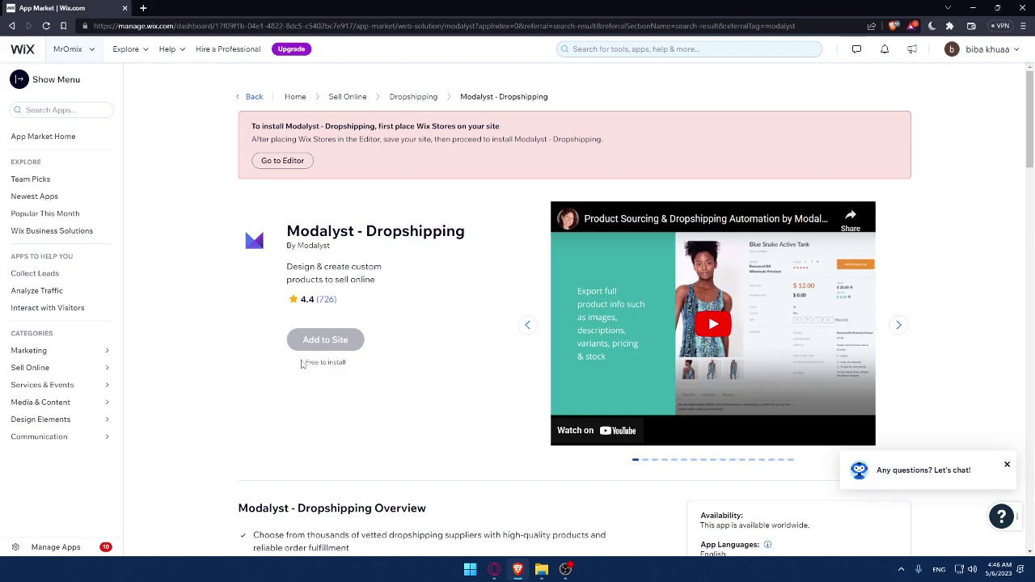
mouse_move(333, 351)
scroll(562, 259, "down", 3)
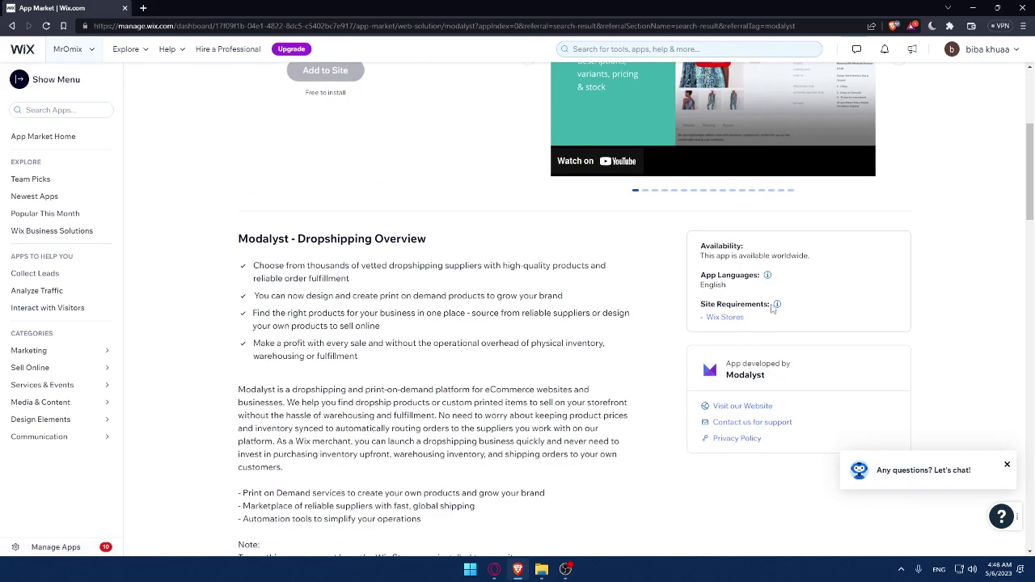
left_click_drag(778, 308, 701, 305)
left_click(539, 201)
scroll(539, 202, "up", 3)
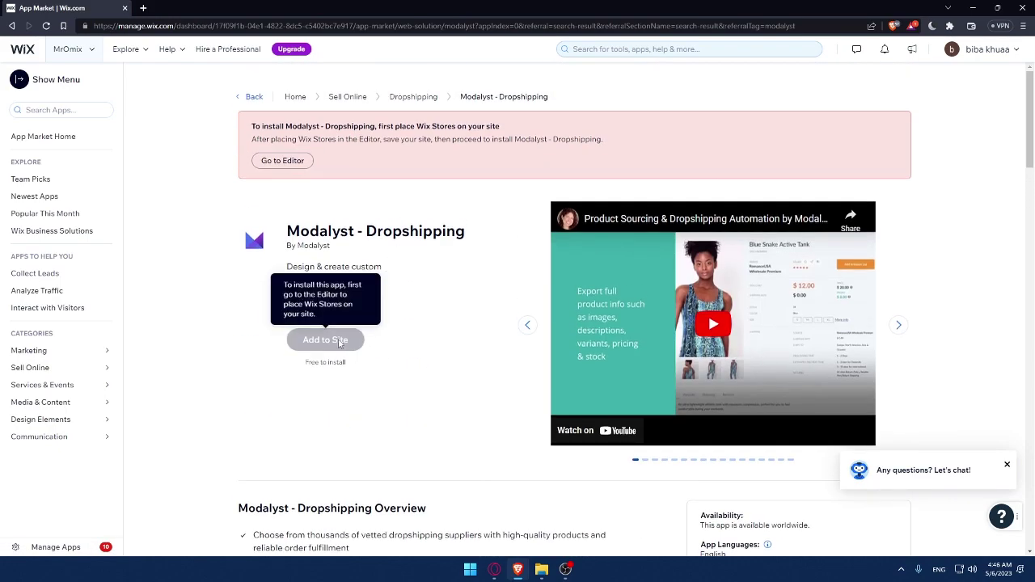